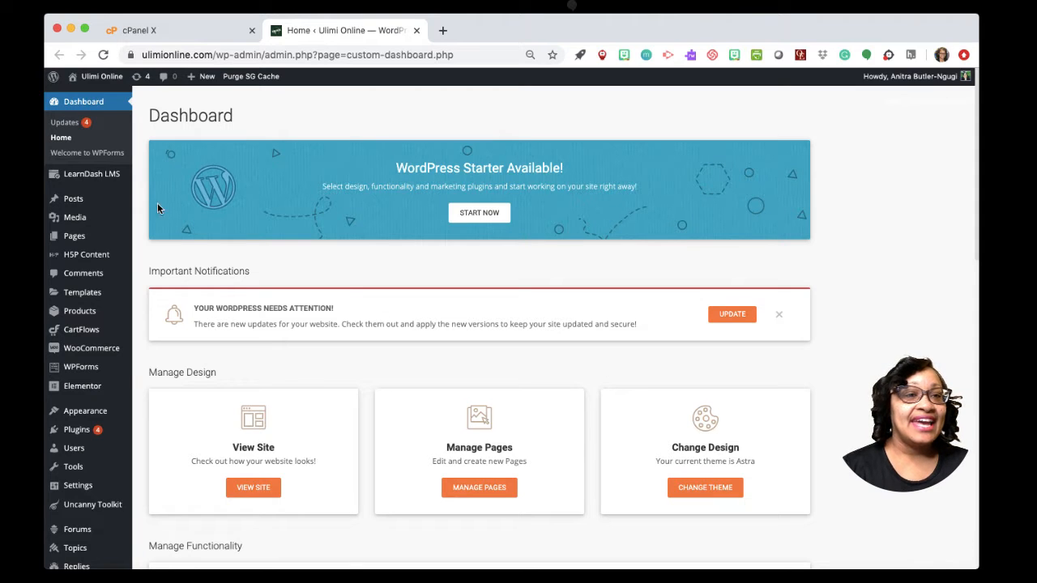
- Open the LearnDash LMS overview and examine the LearnDash Bootcamp sections, including Adding Content Using Modules & Lessons
mouse_move(85, 179)
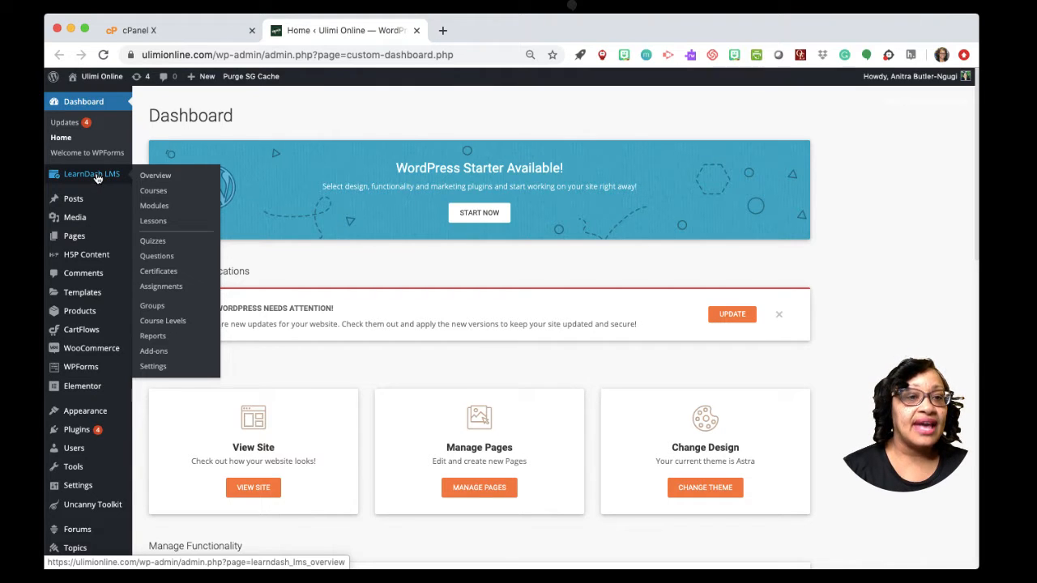
left_click(95, 177)
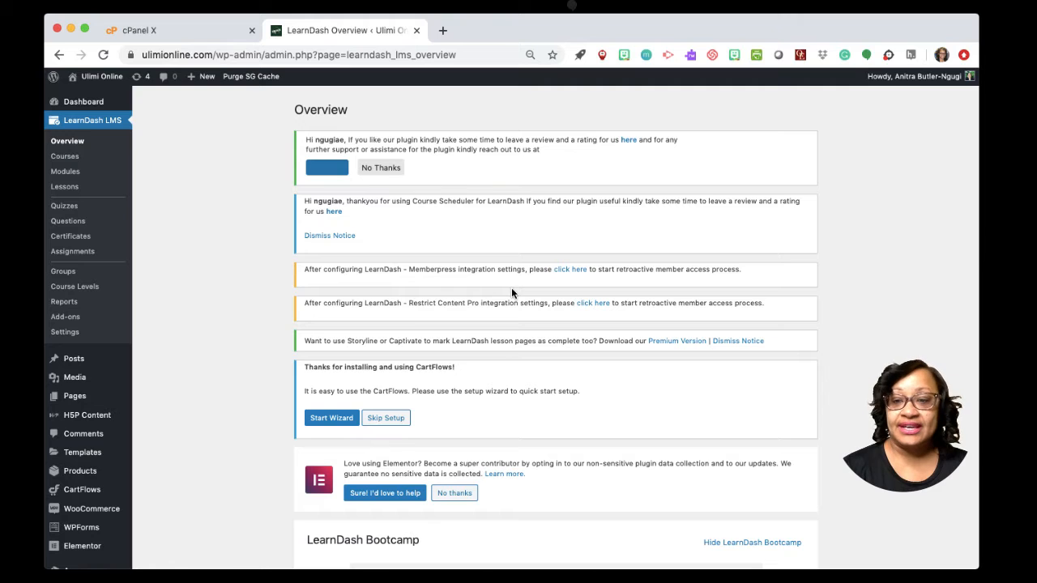
scroll(511, 293, "down", 3)
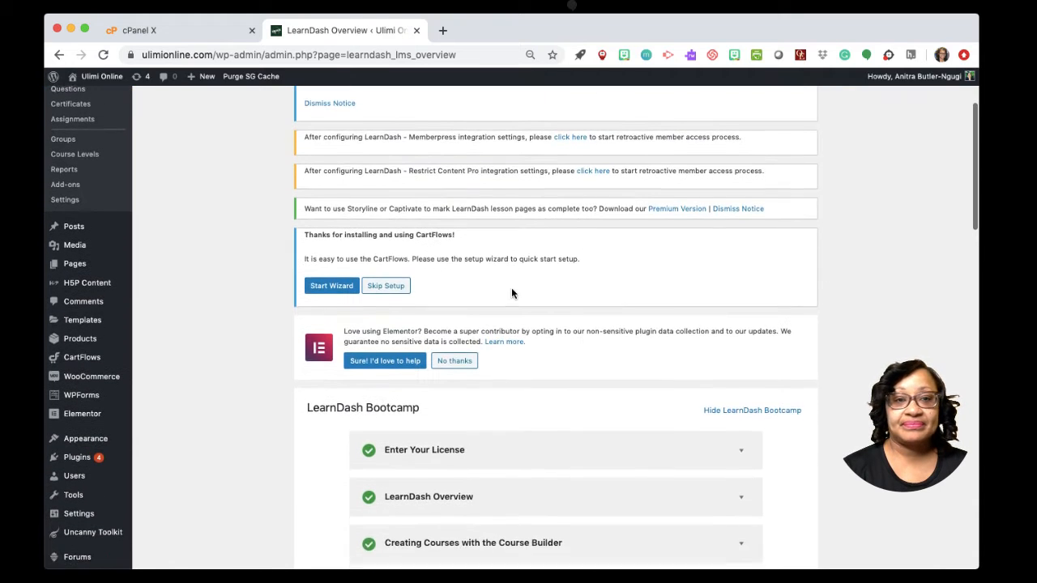
scroll(511, 293, "up", 2)
scroll(511, 293, "down", 3)
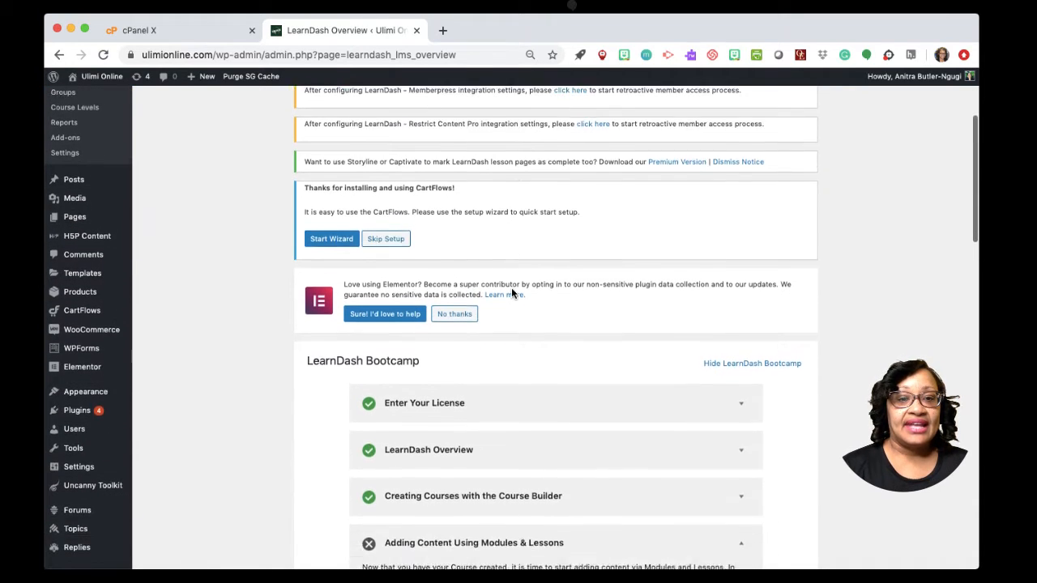
scroll(512, 293, "down", 6)
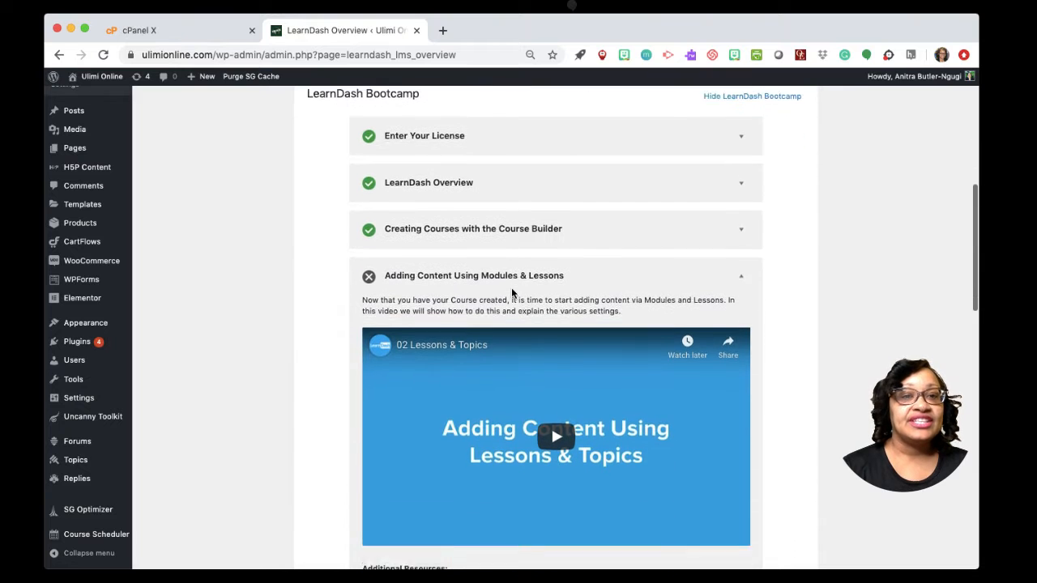
scroll(551, 415, "down", 2)
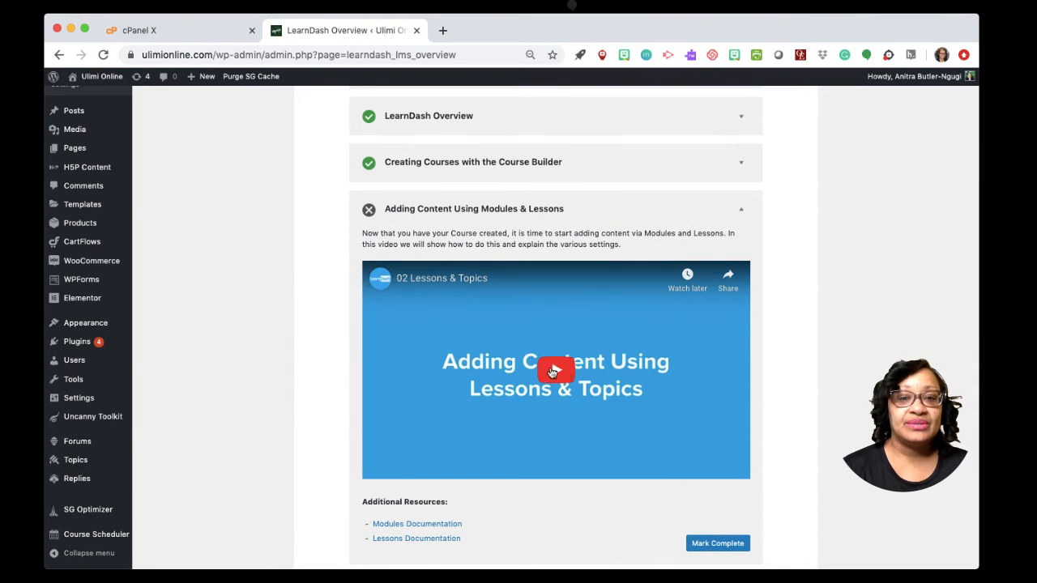
scroll(526, 360, "up", 4)
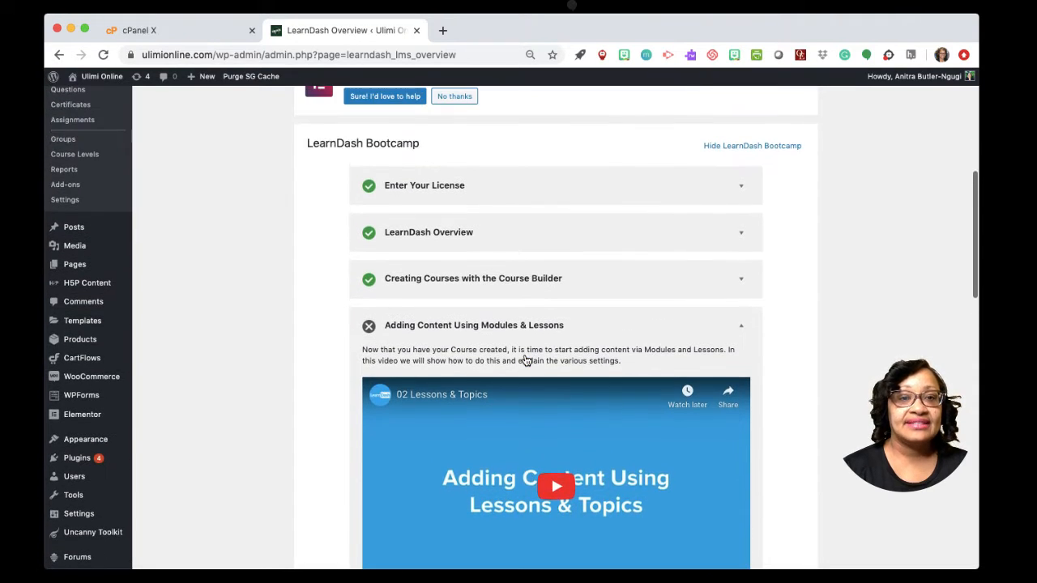
scroll(525, 361, "up", 1)
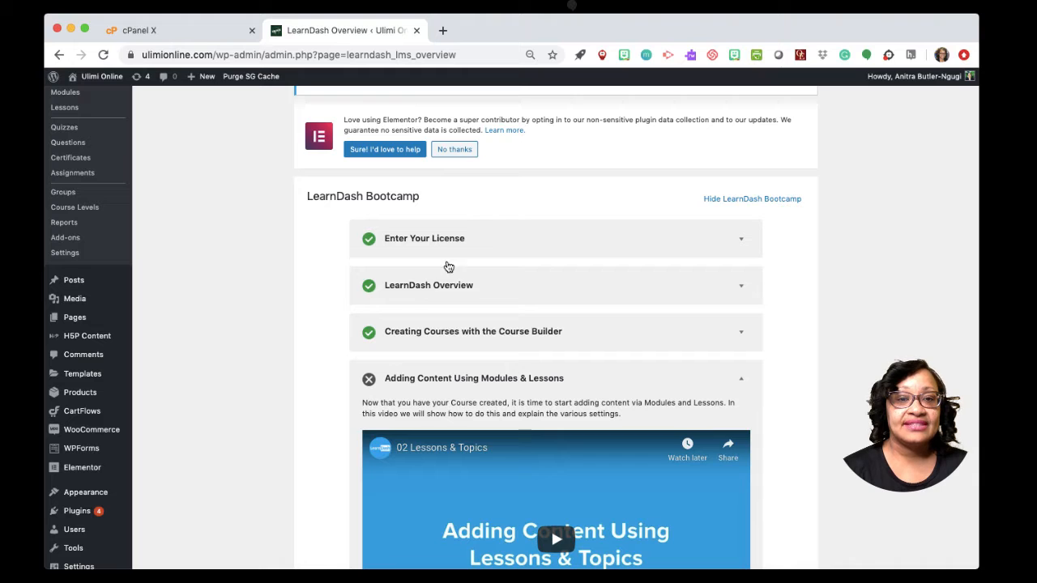
scroll(475, 295, "down", 1)
scroll(475, 295, "down", 2)
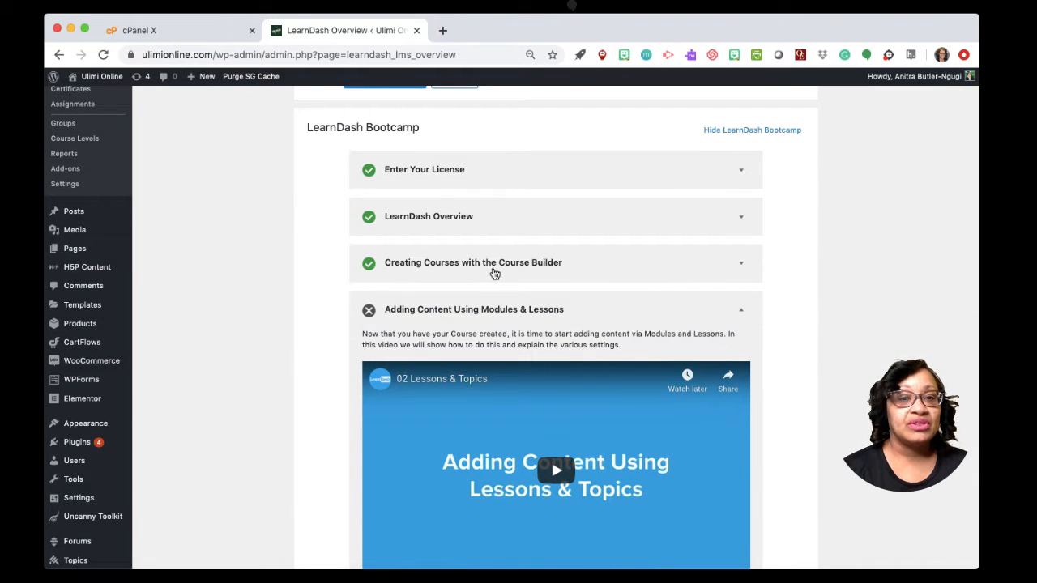
scroll(527, 279, "down", 2)
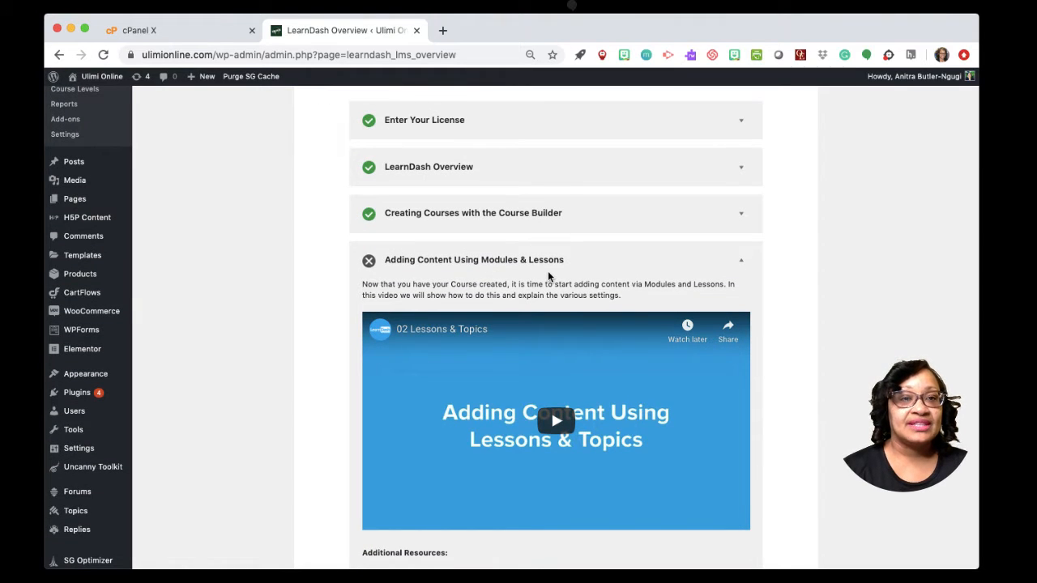
scroll(547, 276, "down", 2)
scroll(548, 276, "up", 1)
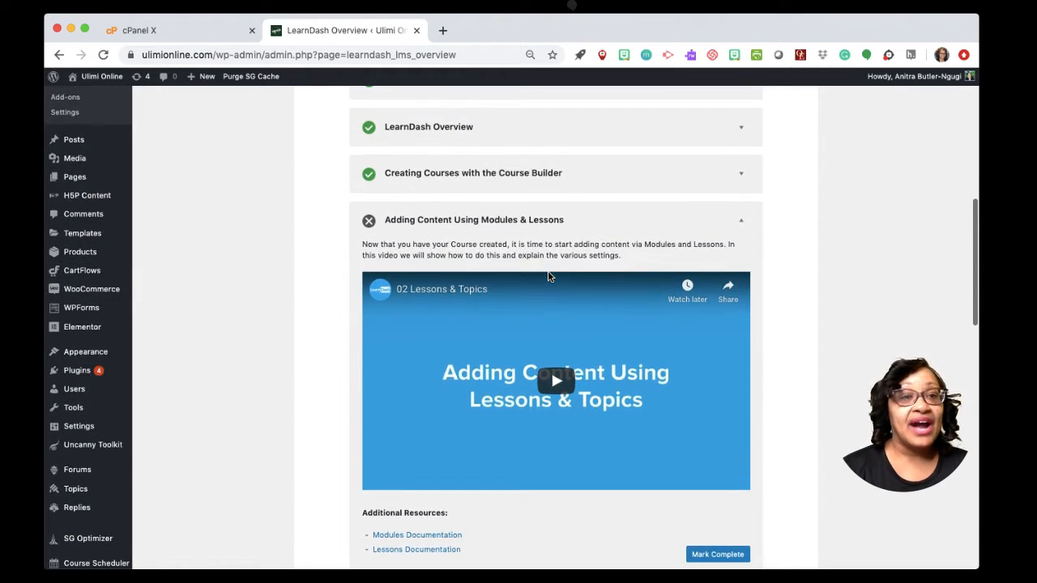
scroll(548, 276, "up", 2)
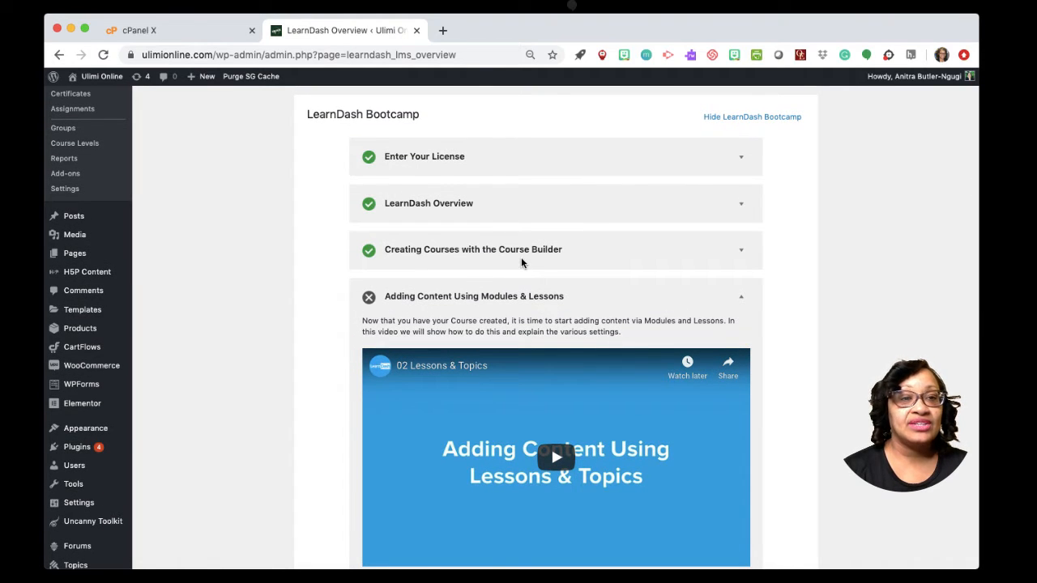
scroll(521, 257, "up", 5)
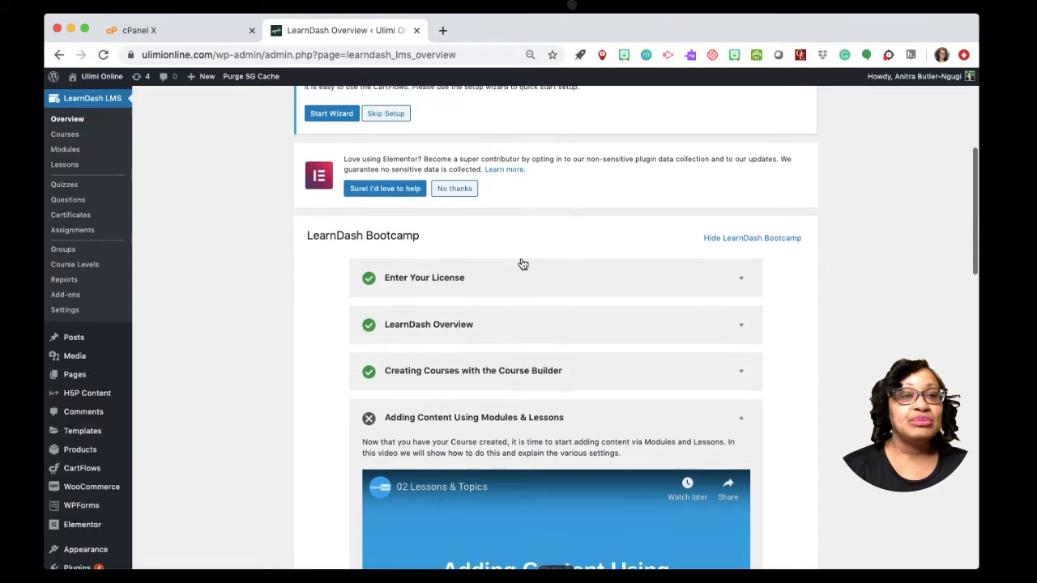
scroll(521, 261, "up", 1)
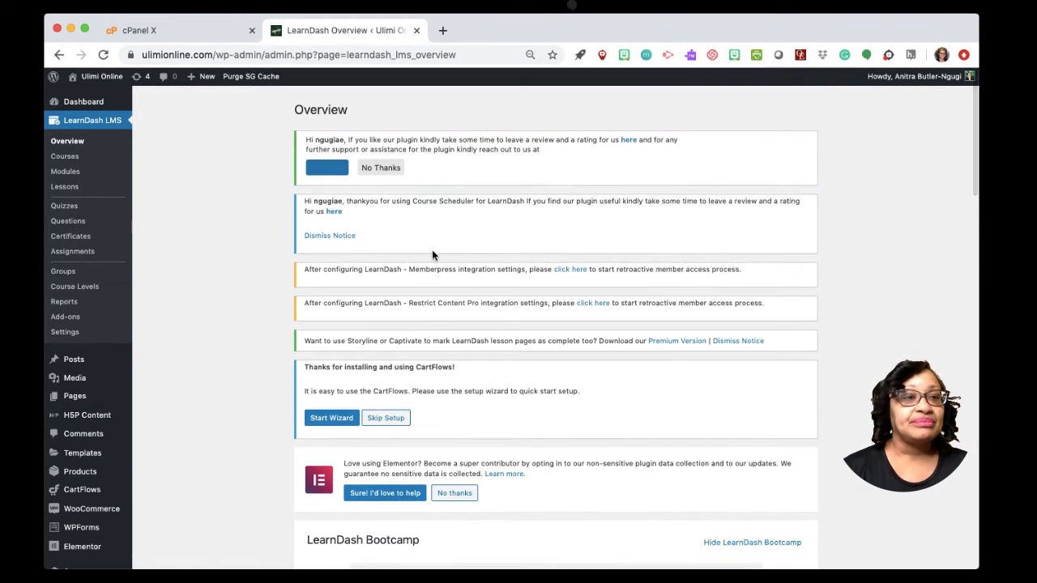
- Open the course Blended Learning for Beginners from the LearnDash course list for editing
left_click(68, 158)
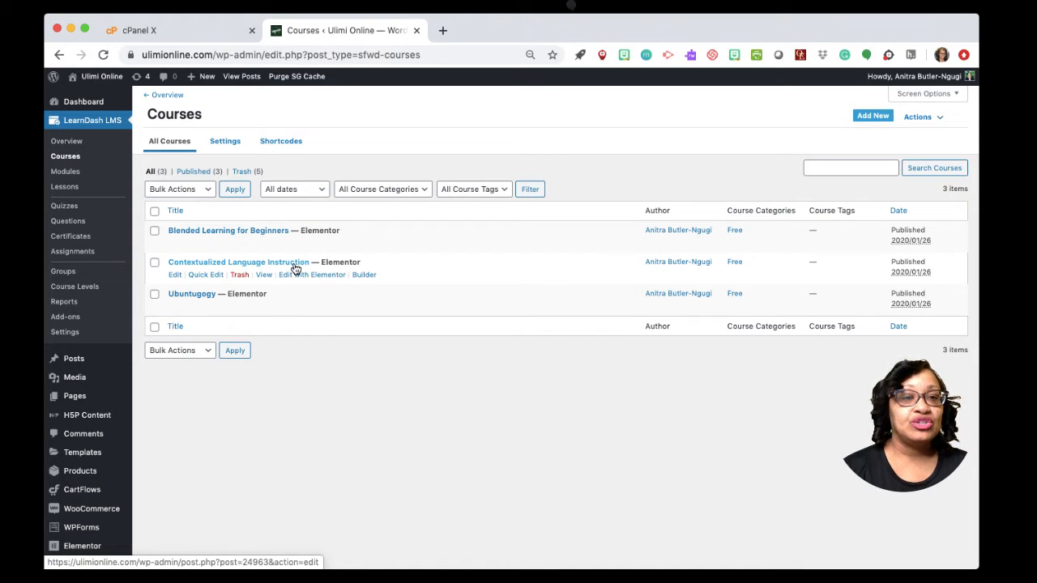
left_click(227, 232)
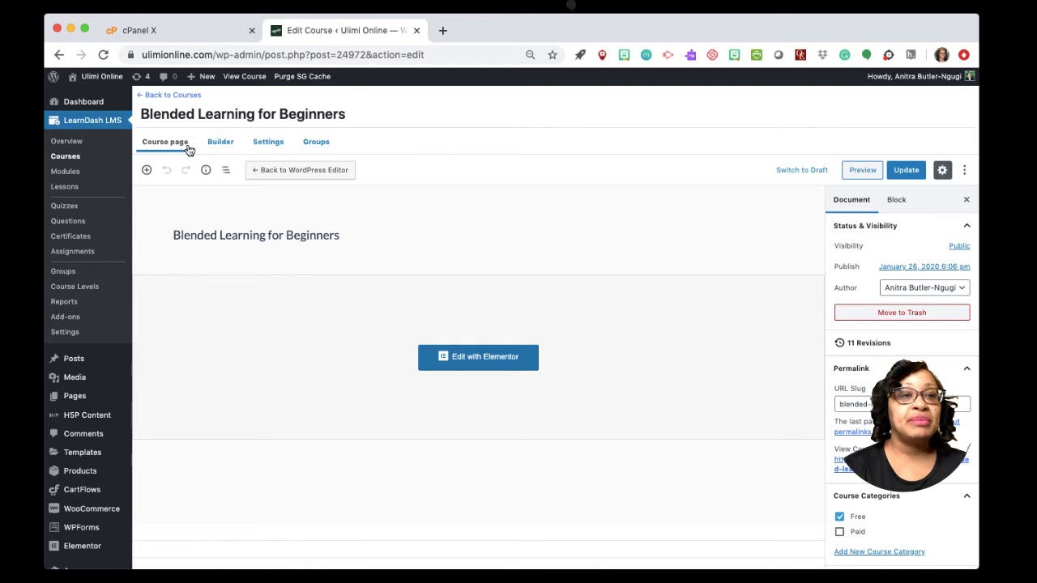
left_click(188, 235)
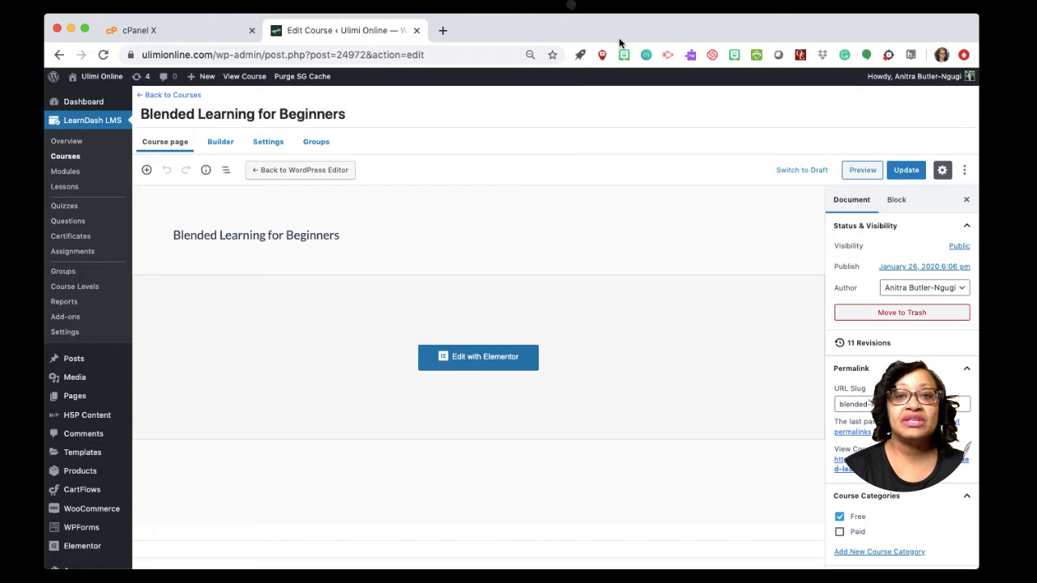
left_click(647, 227)
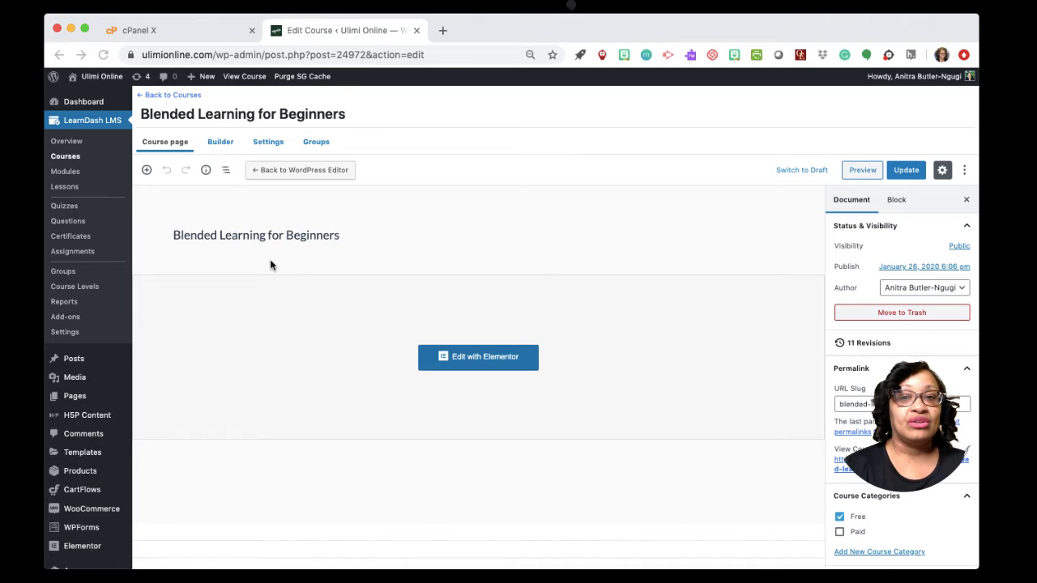
- Show the course's Builder view with its section headings and modules
left_click(220, 143)
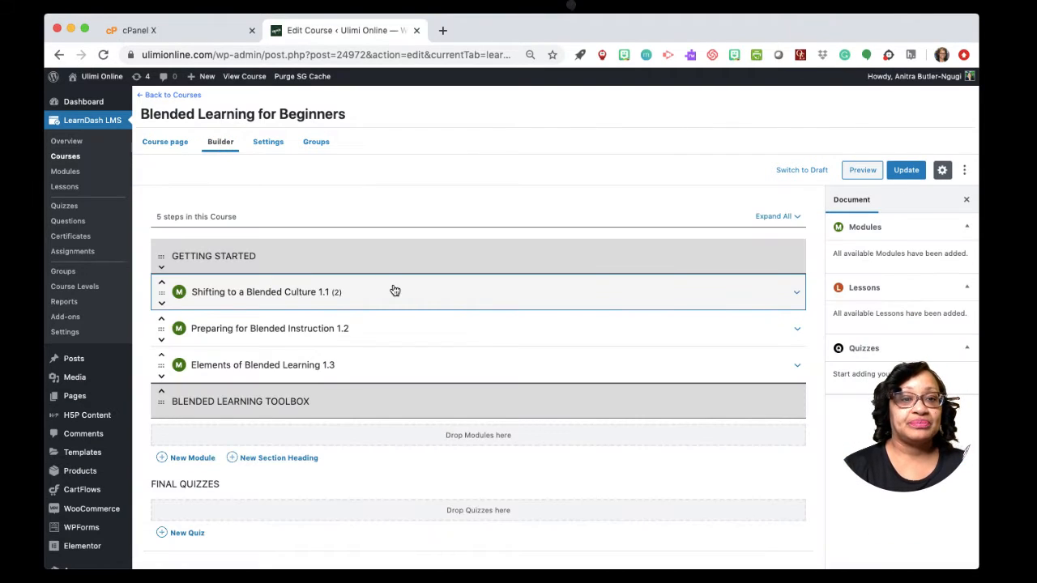
scroll(394, 289, "down", 1)
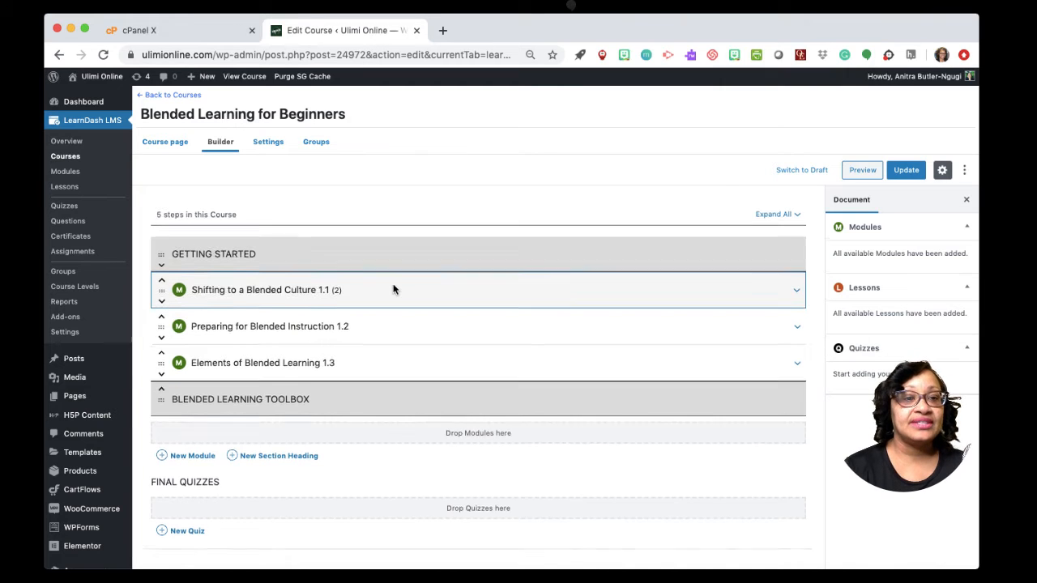
mouse_move(196, 349)
left_mouse_down()
mouse_move(648, 40)
mouse_move(752, 41)
left_mouse_up()
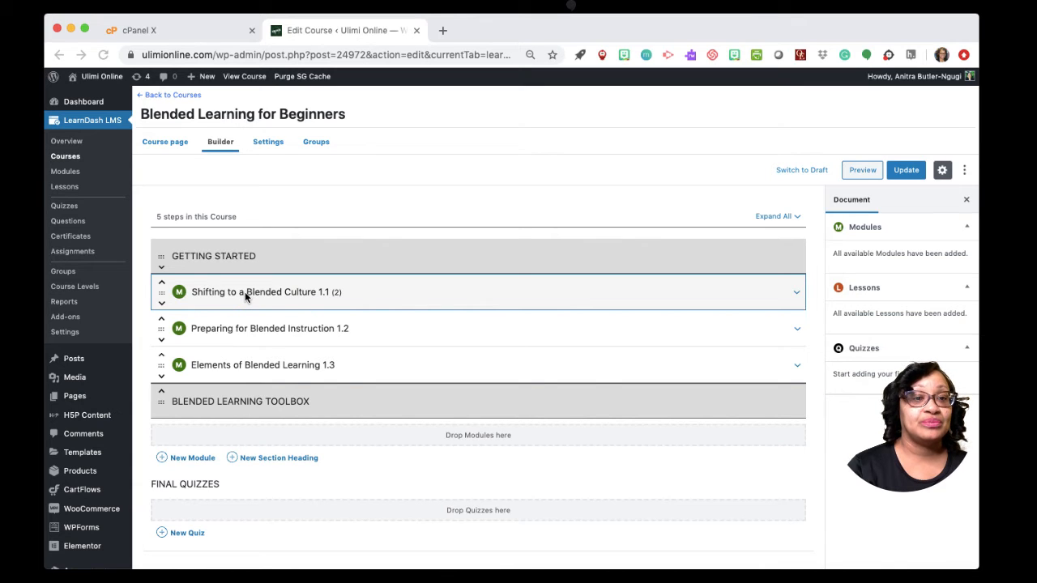
left_click(219, 292)
left_click(218, 292)
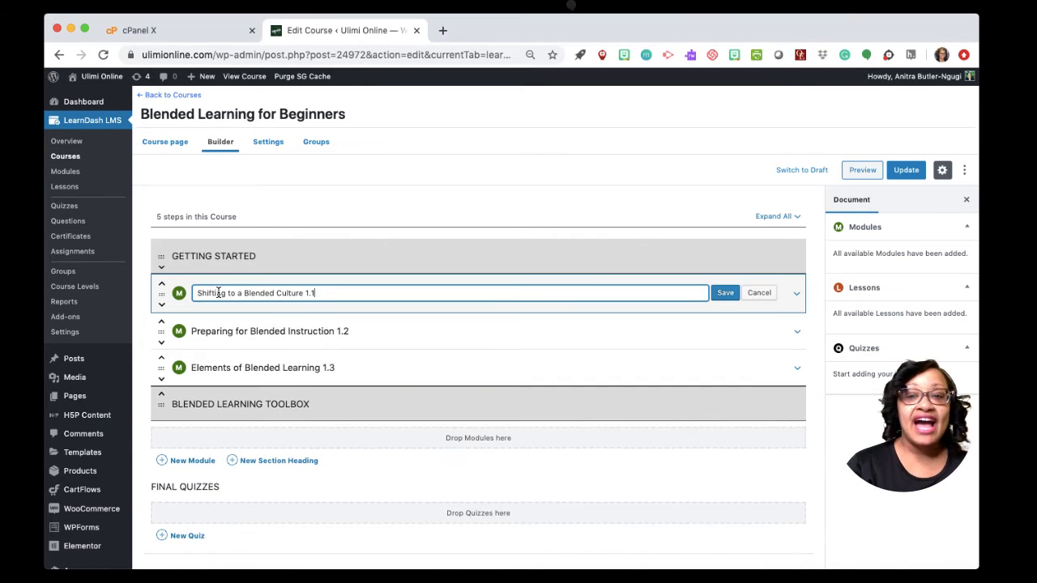
left_click(180, 296)
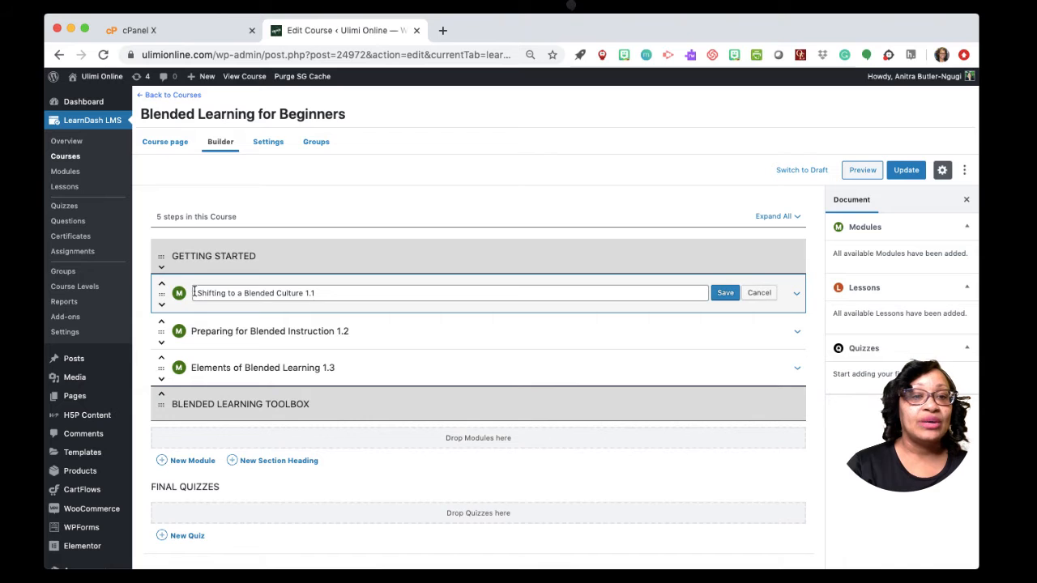
left_click(761, 294)
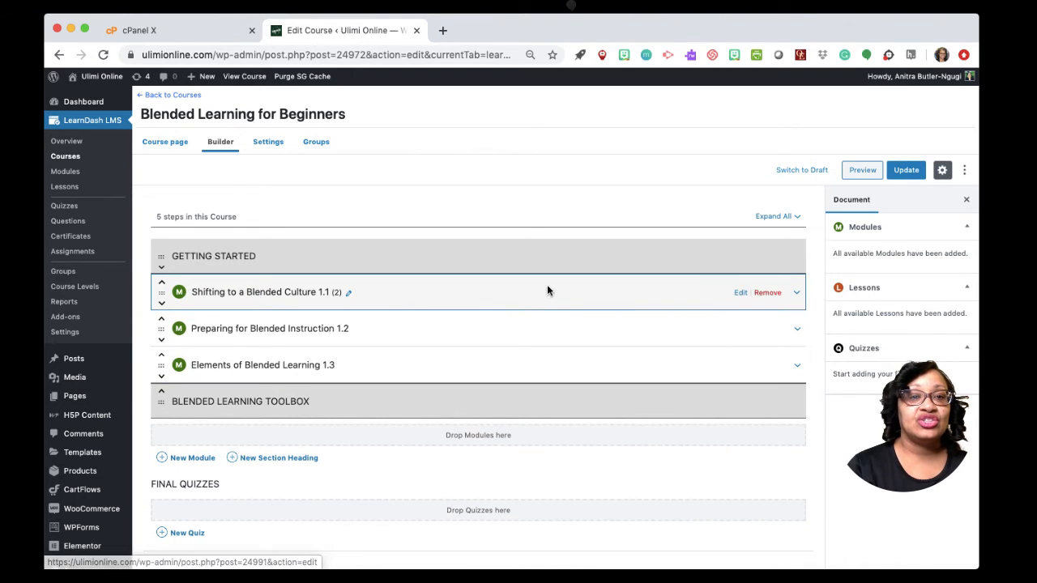
left_click(350, 298)
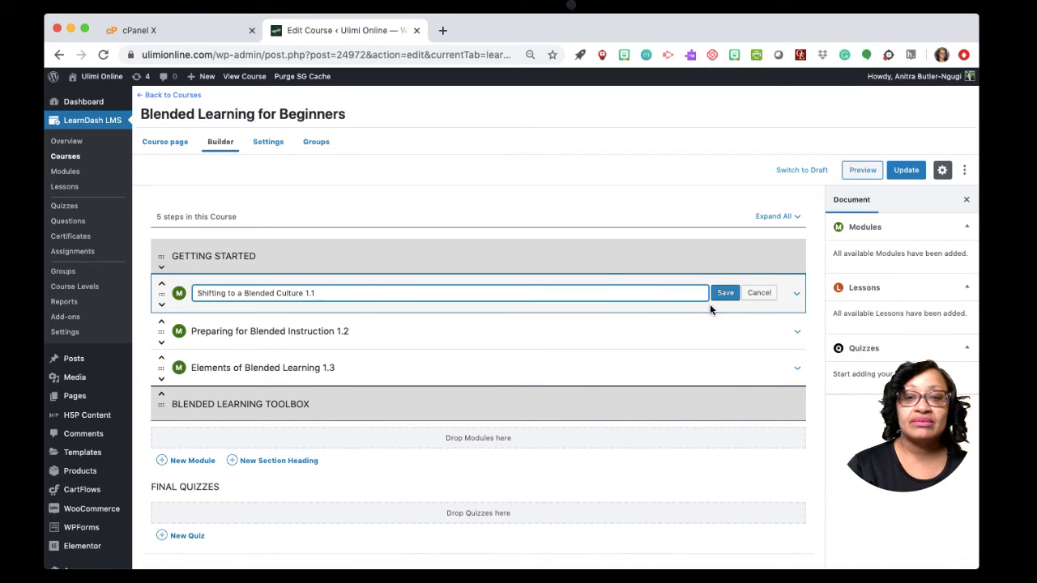
left_click(756, 295)
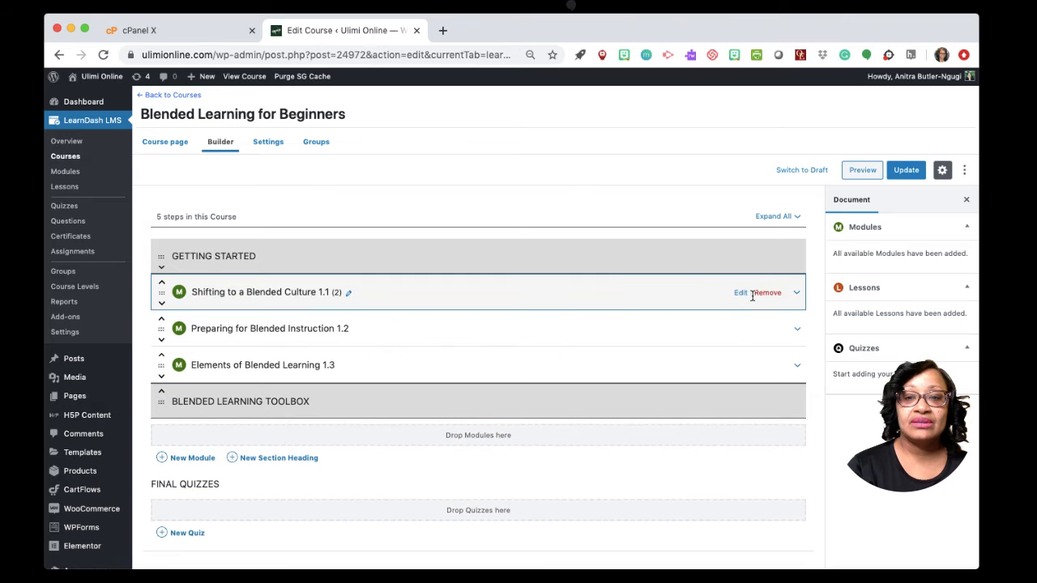
- Expand the module Shifting to a Blended Culture 1.1 to check its nested lessons, and collapse it again
left_click(796, 294)
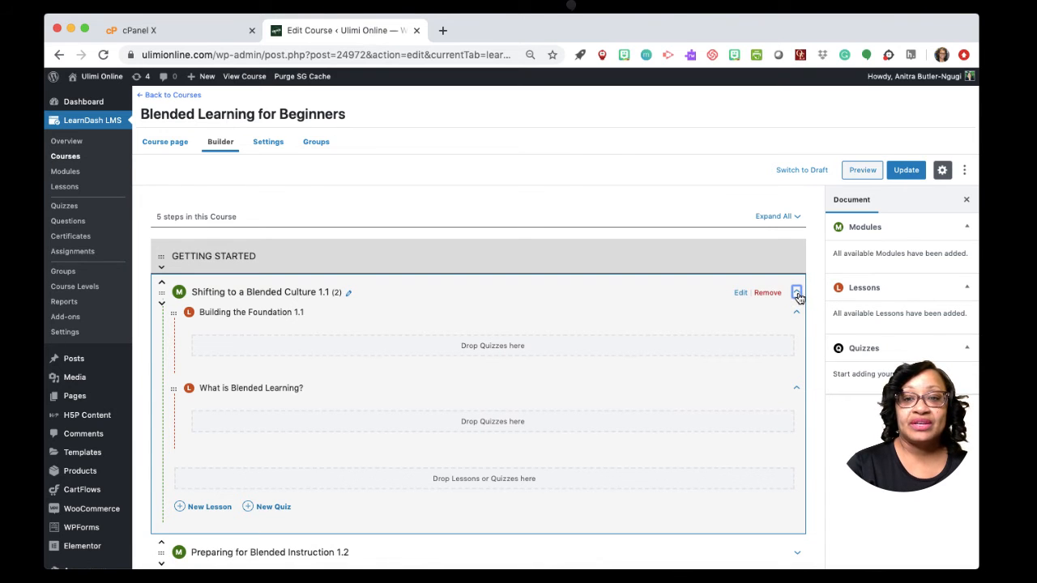
left_click(797, 294)
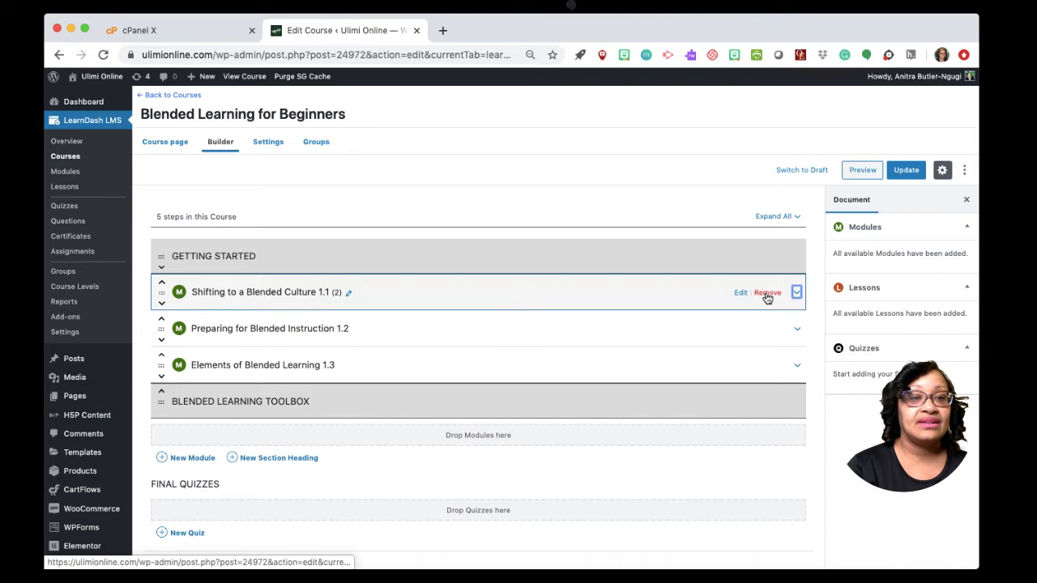
left_click(797, 293)
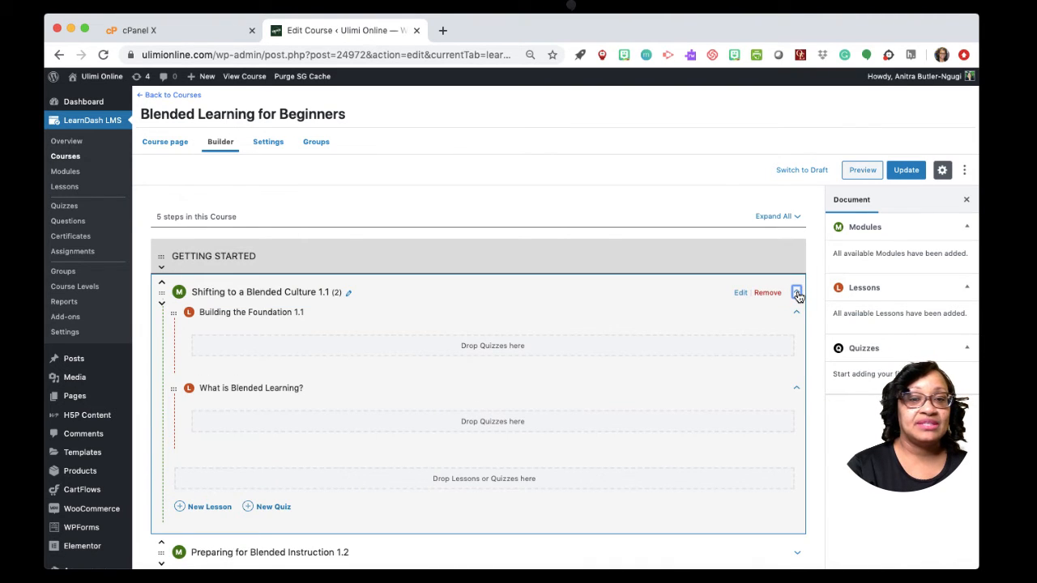
left_click(797, 293)
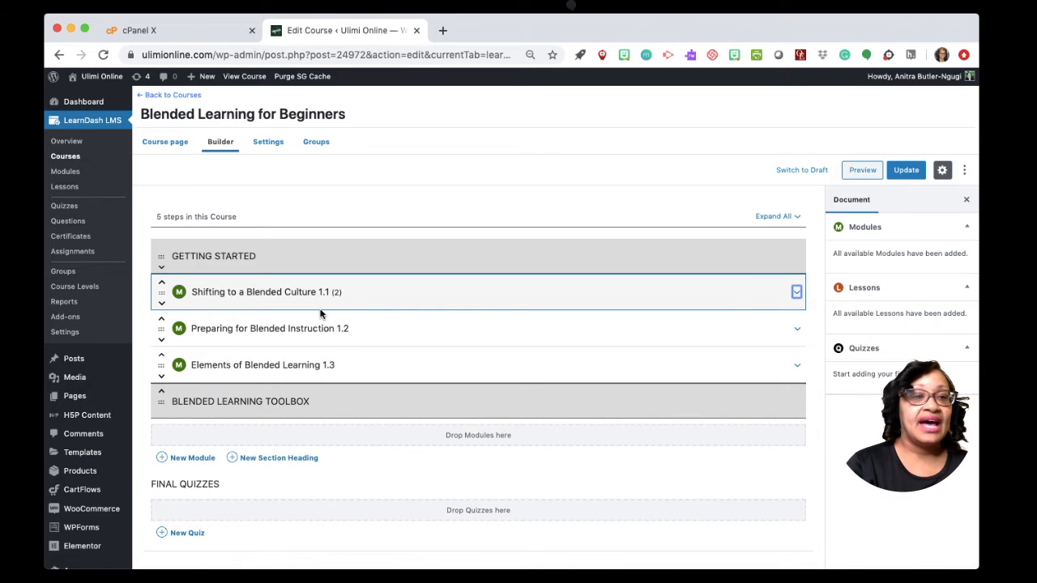
- Move the module Shifting to a Blended Culture 1.1 down one place and back up under GETTING STARTED
left_click(162, 305)
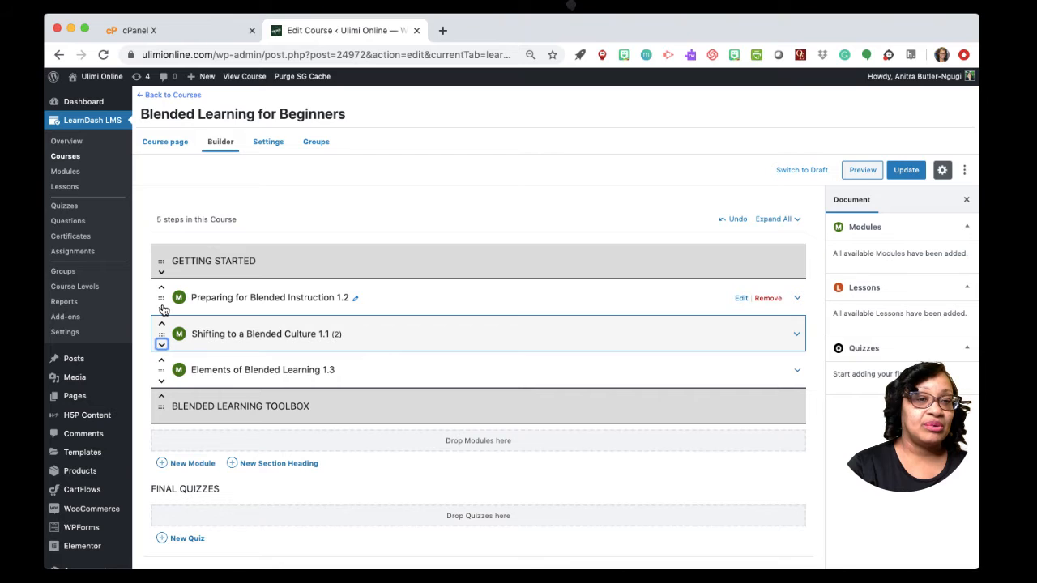
left_click(161, 324)
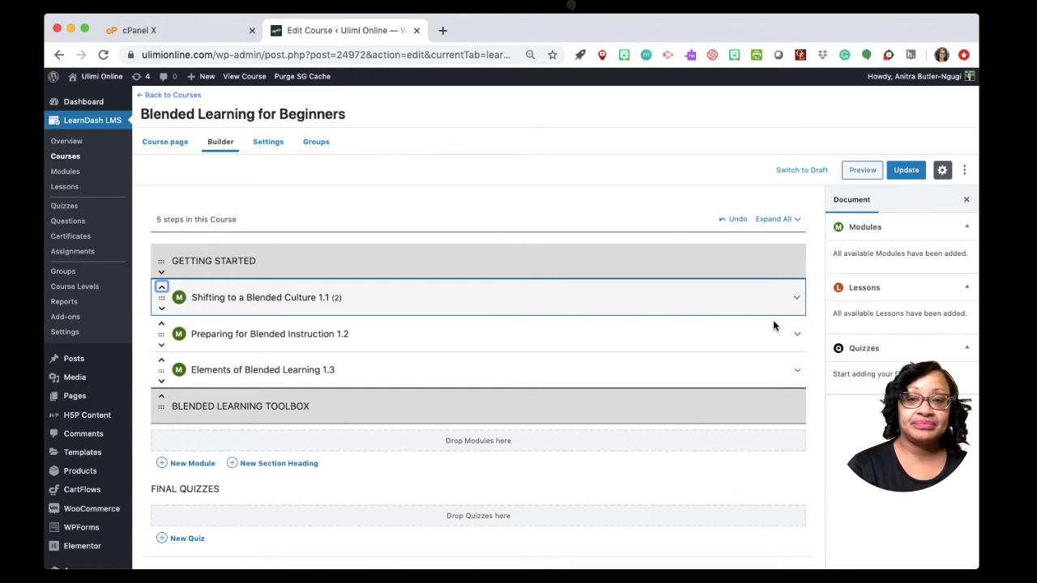
- Expand the first module under GETTING STARTED and review its lessons and quiz drop areas
left_click(797, 300)
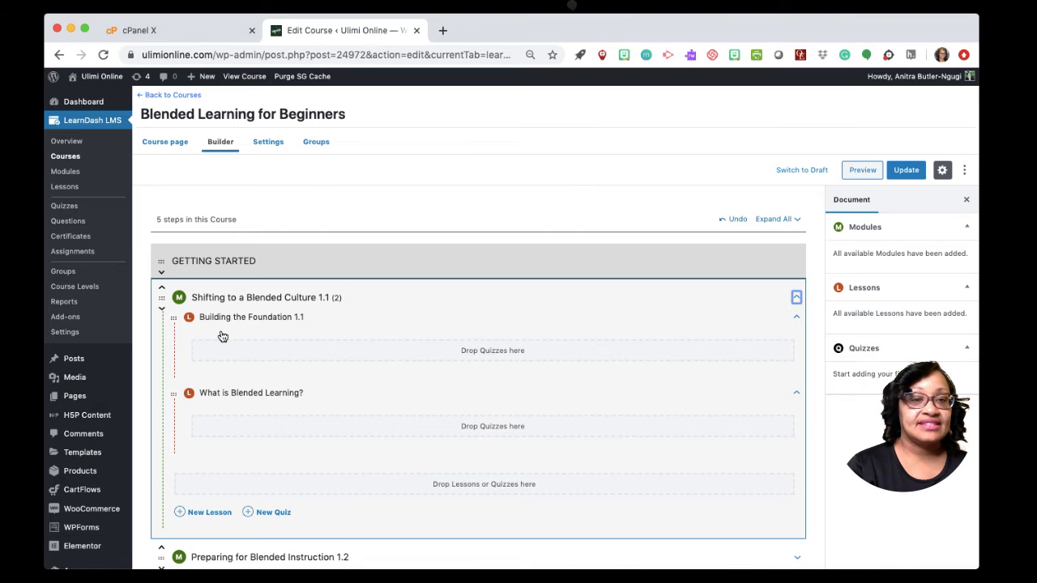
scroll(294, 327, "down", 2)
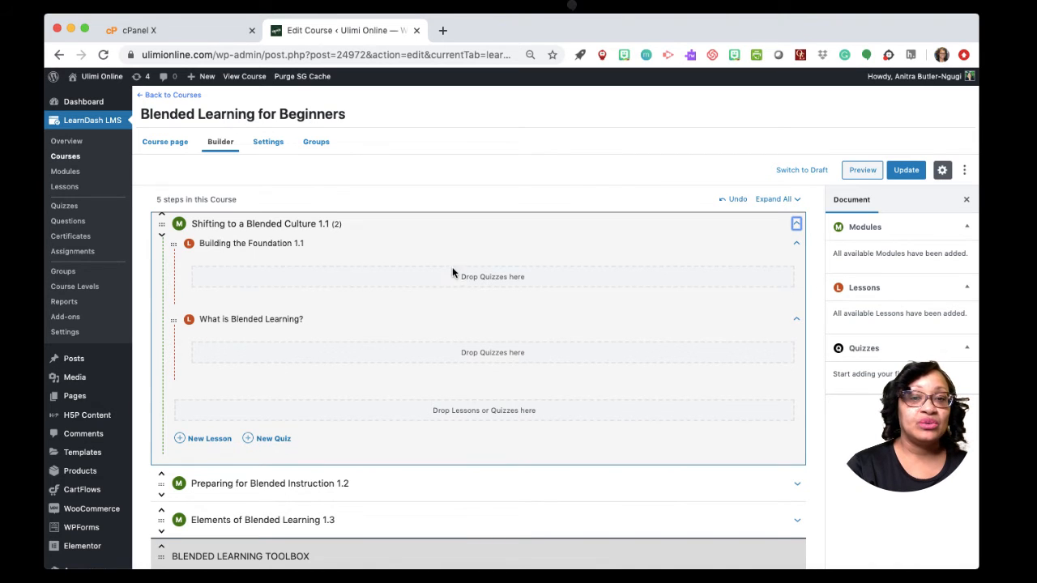
scroll(418, 354, "up", 2)
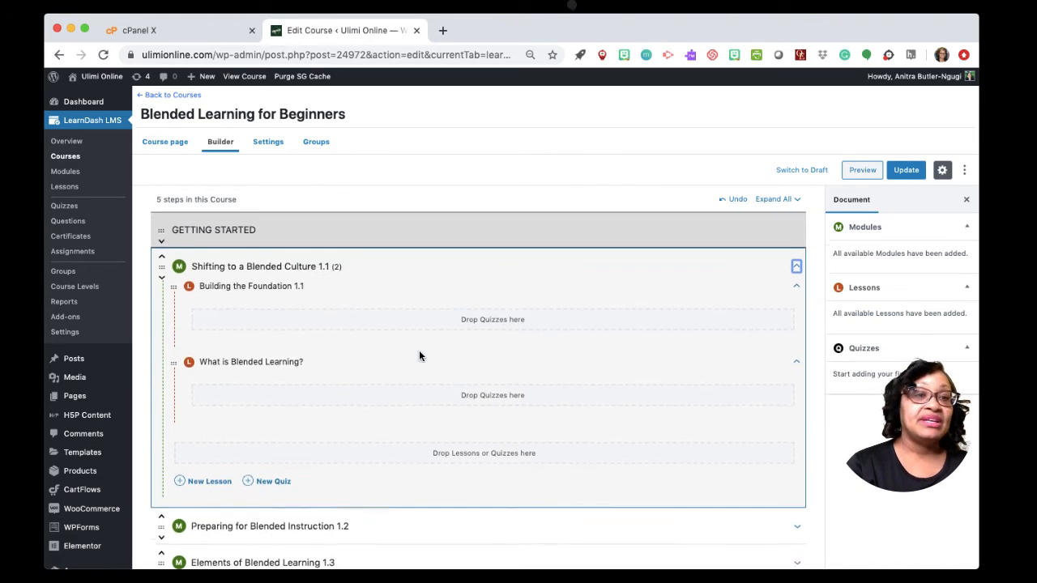
- Examine the lessons Building the Foundation 1.1 and What is Blended Learning? with their quiz drop areas in the expanded module
scroll(419, 354, "down", 1)
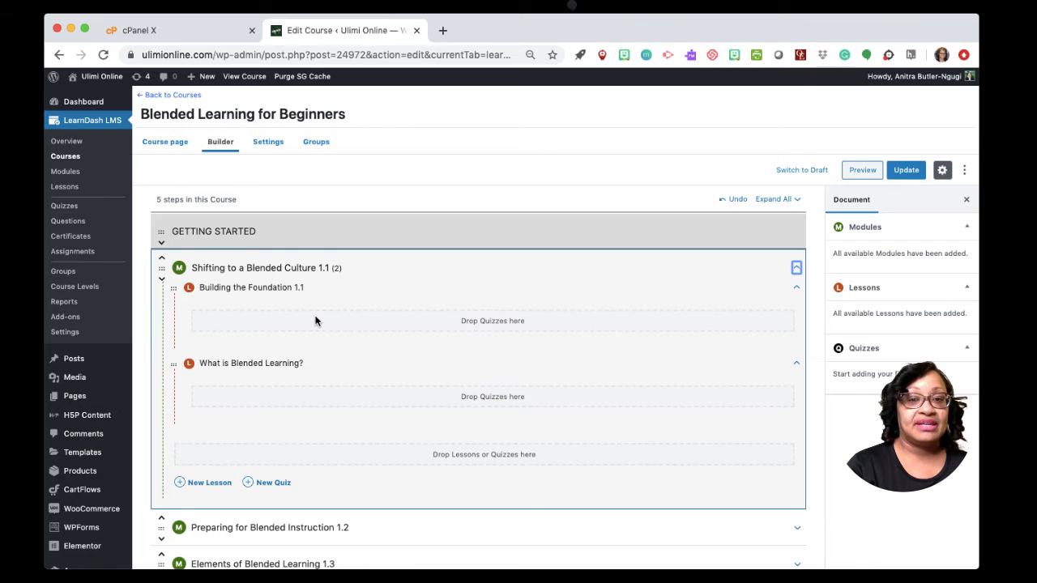
scroll(316, 320, "down", 2)
scroll(316, 322, "up", 1)
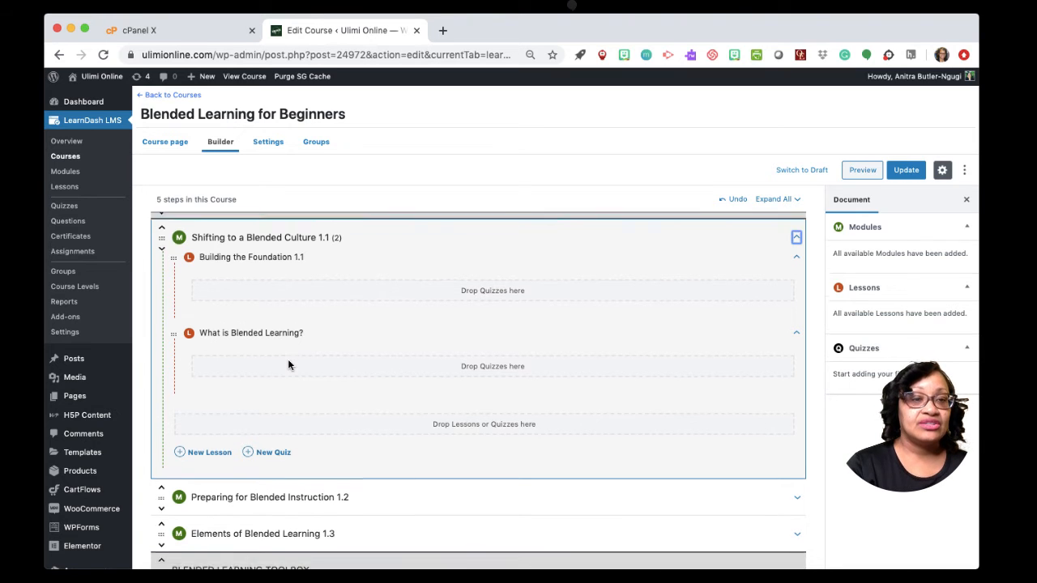
scroll(288, 362, "down", 1)
scroll(288, 362, "up", 2)
scroll(288, 364, "down", 1)
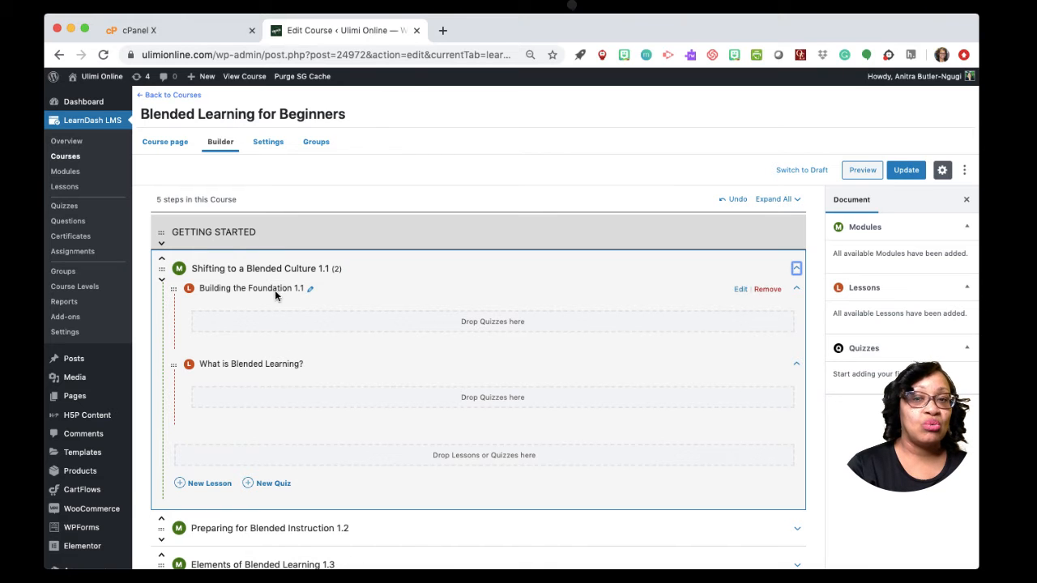
scroll(288, 294, "down", 2)
scroll(288, 293, "up", 2)
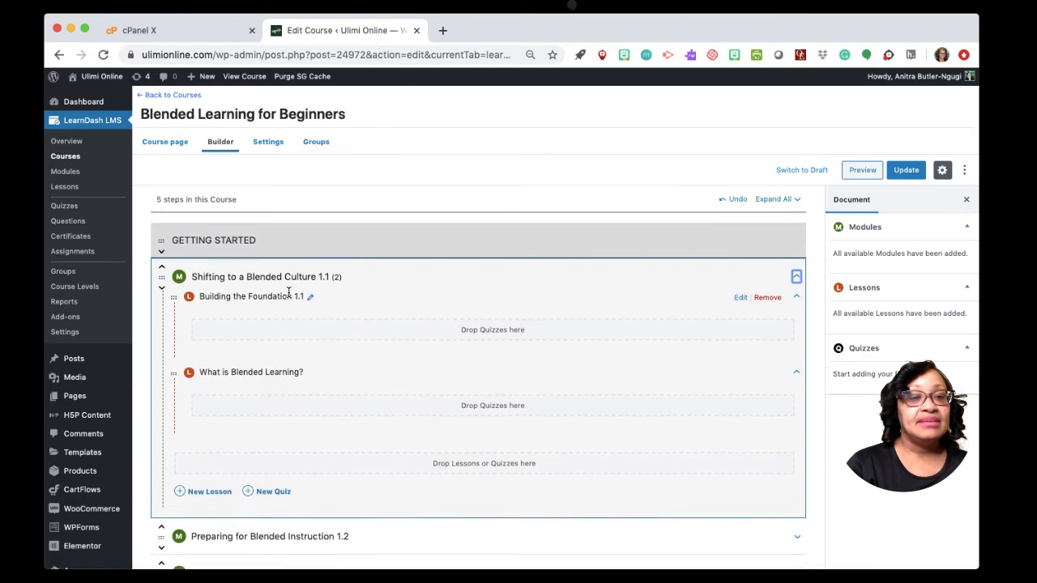
scroll(288, 292, "down", 1)
scroll(288, 293, "up", 1)
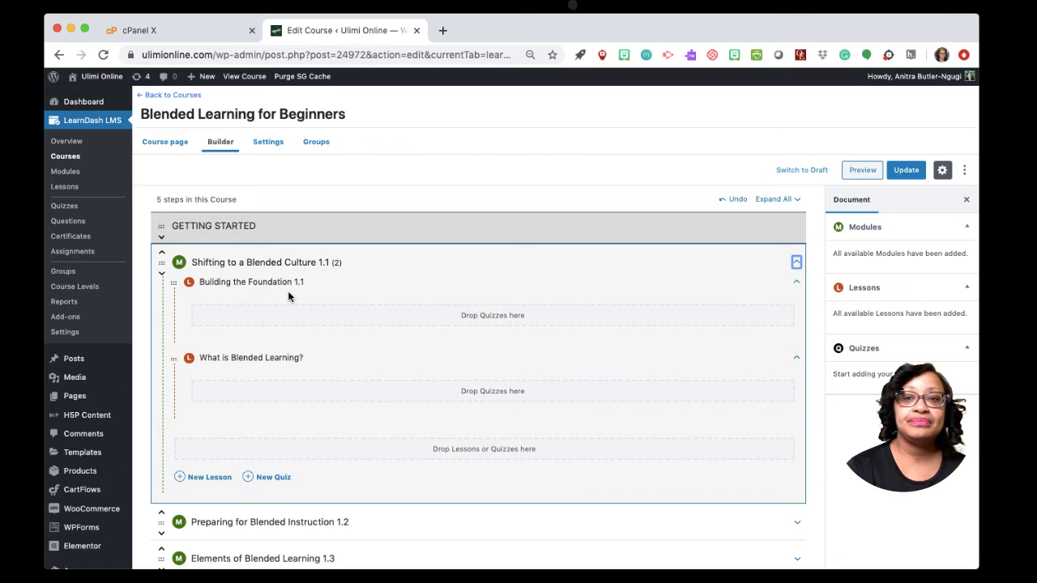
- Look over the remaining GETTING STARTED modules and the BLENDED LEARNING TOOLBOX section, and return to the start of the course outline
scroll(287, 296, "down", 3)
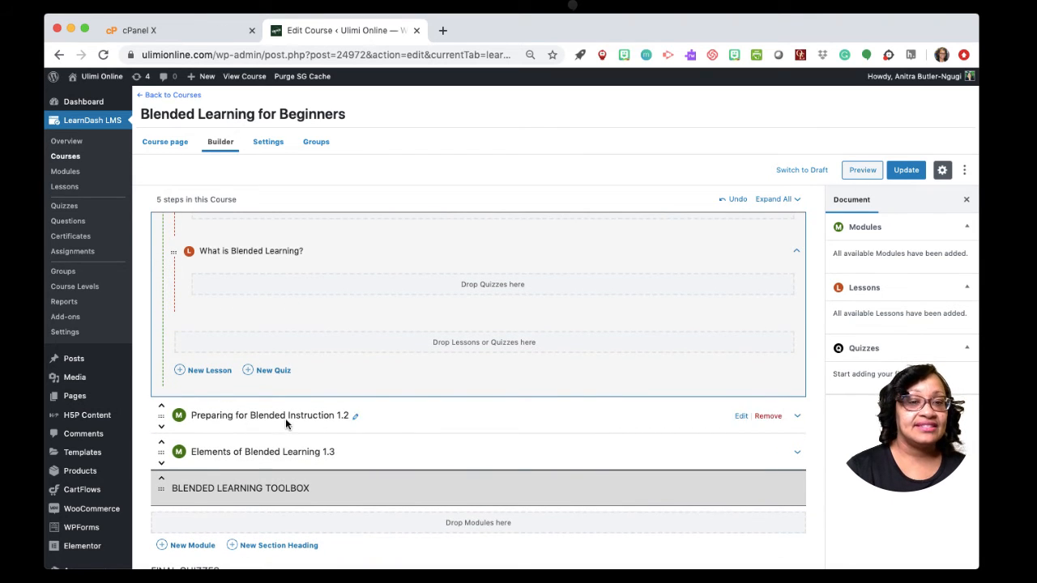
scroll(288, 429, "down", 1)
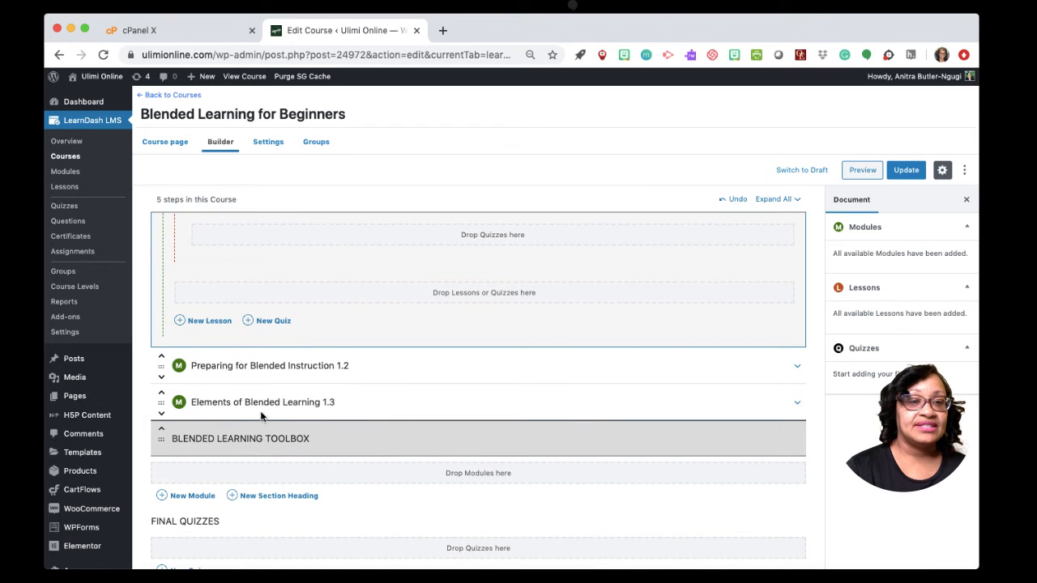
scroll(296, 415, "up", 5)
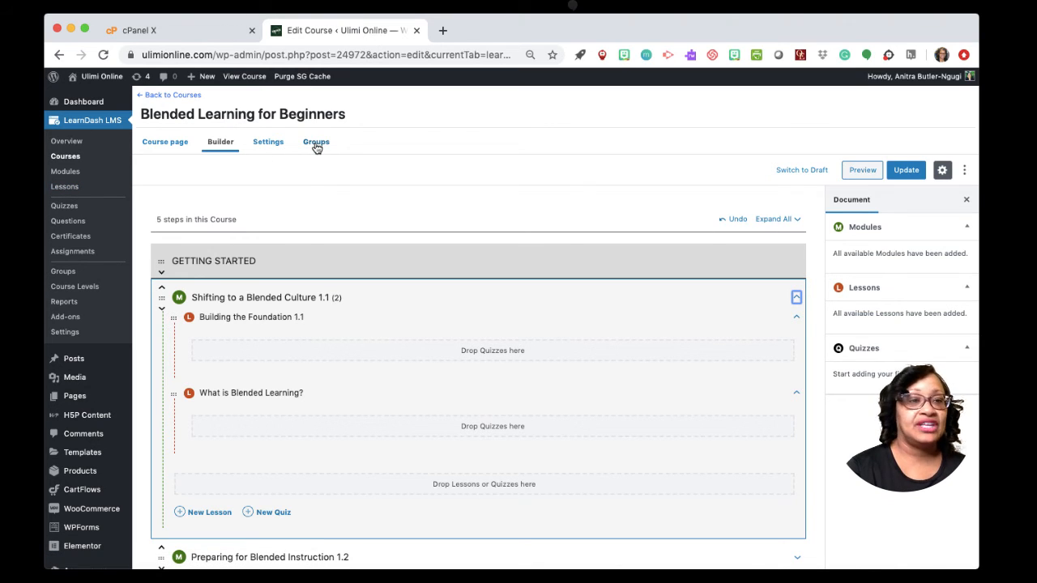
- Leave the course editor for the Lessons list, discarding unsaved changes, and widen the browser window
left_click(63, 191)
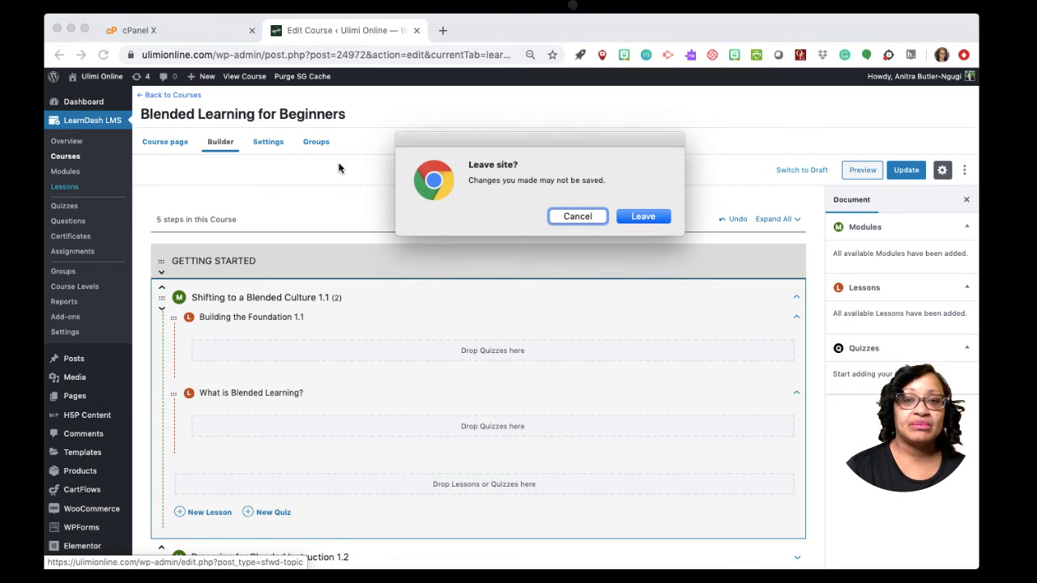
left_click(627, 215)
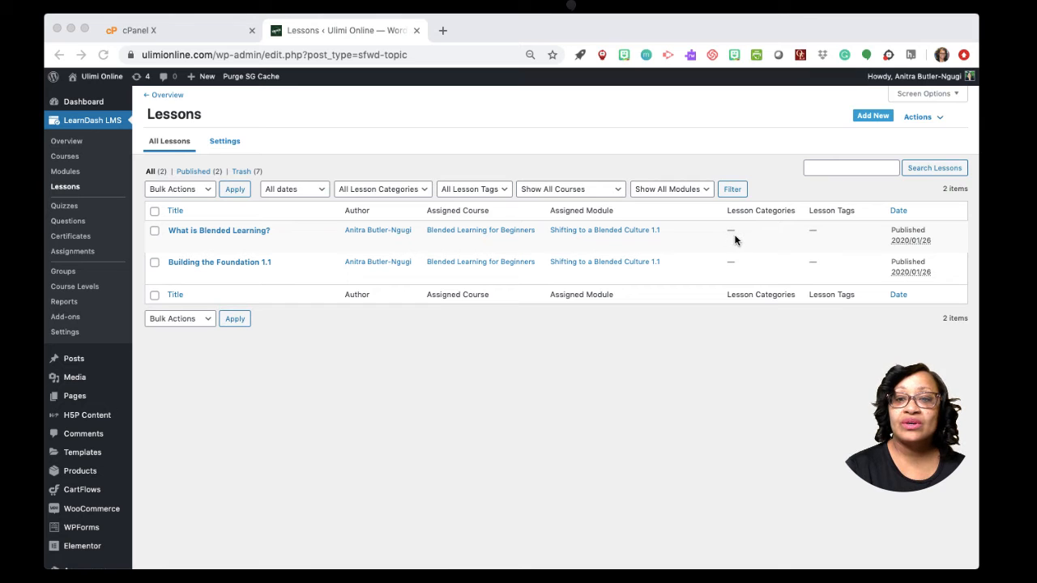
left_click(822, 172)
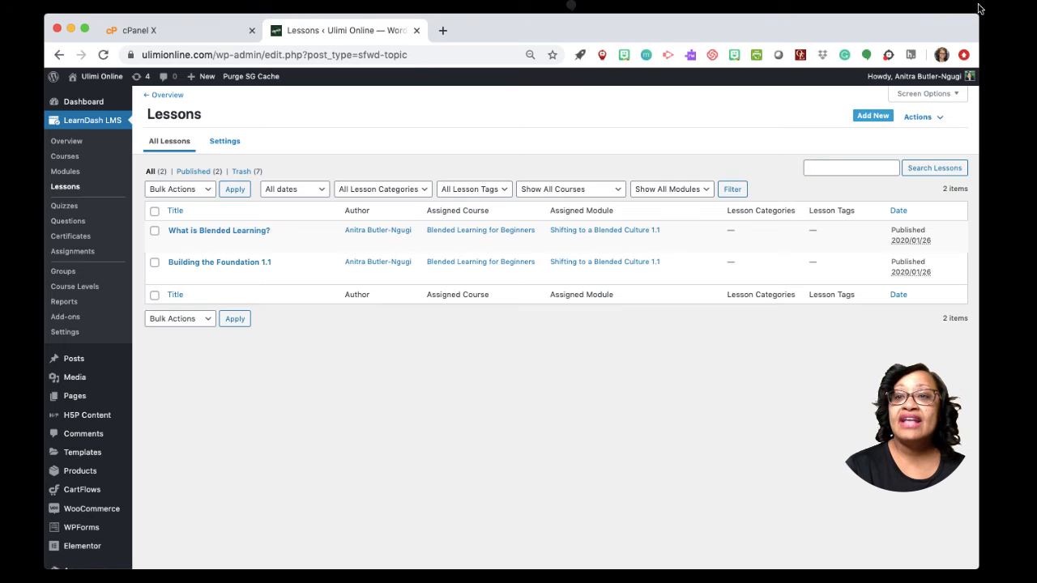
left_click_drag(979, 16, 1010, 2)
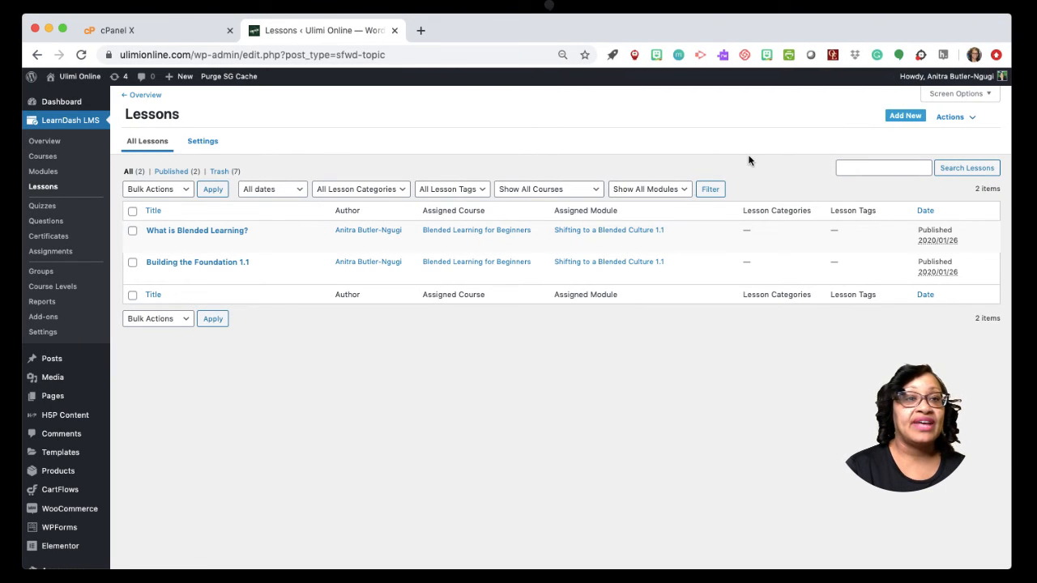
- Open the lesson What is Blended Learning? for editing and review its text and embedded video
left_click(187, 232)
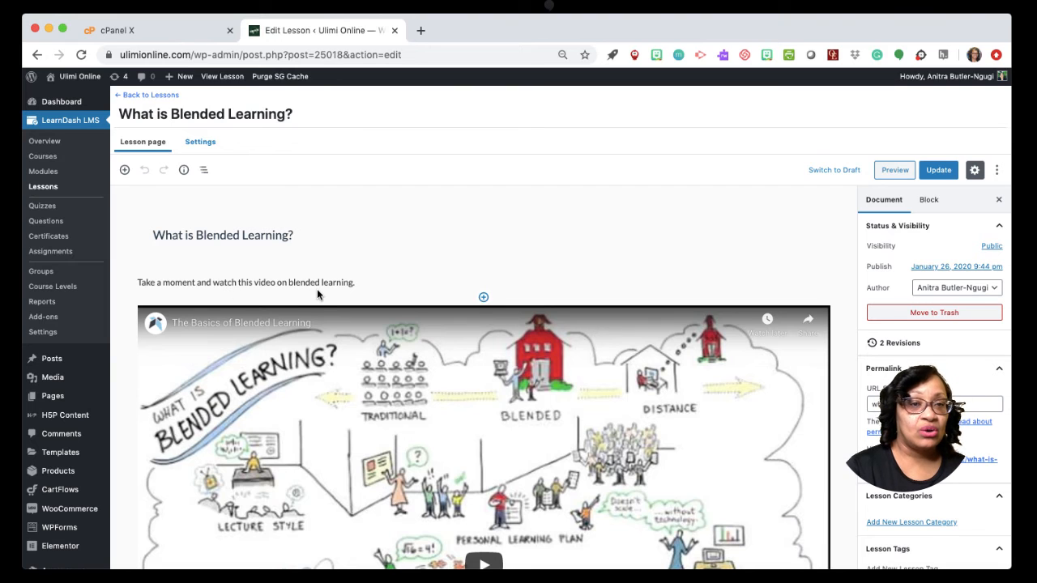
scroll(318, 293, "down", 5)
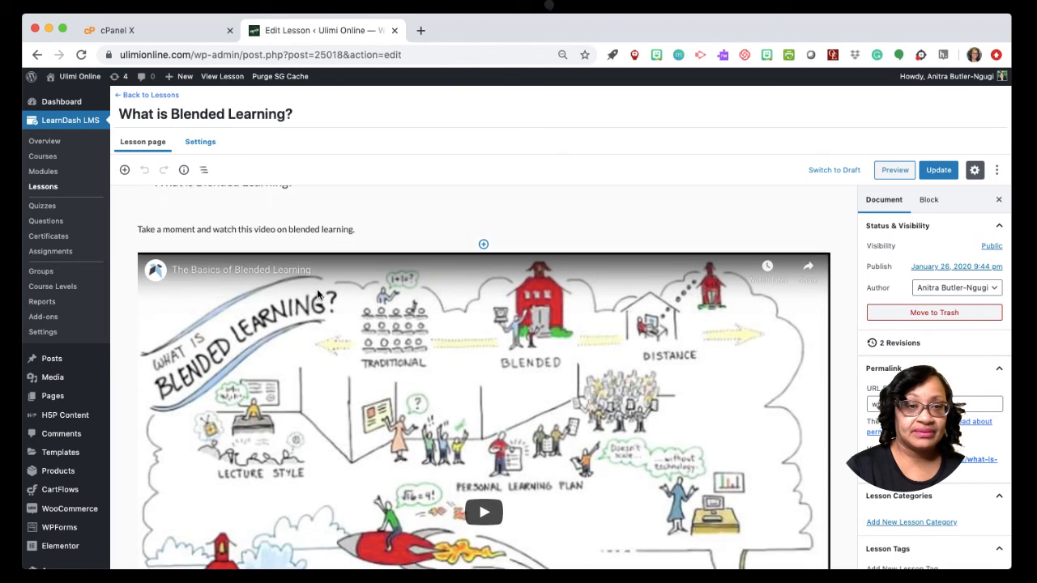
scroll(317, 293, "down", 3)
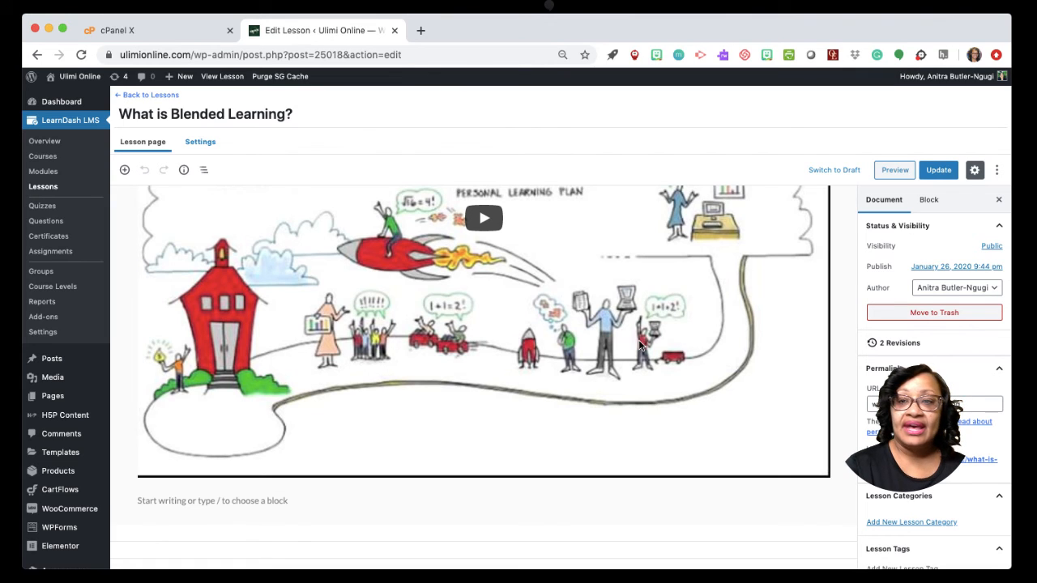
- Preview the lesson What is Blended Learning? and review its learner page with the video and completion status
left_click(894, 172)
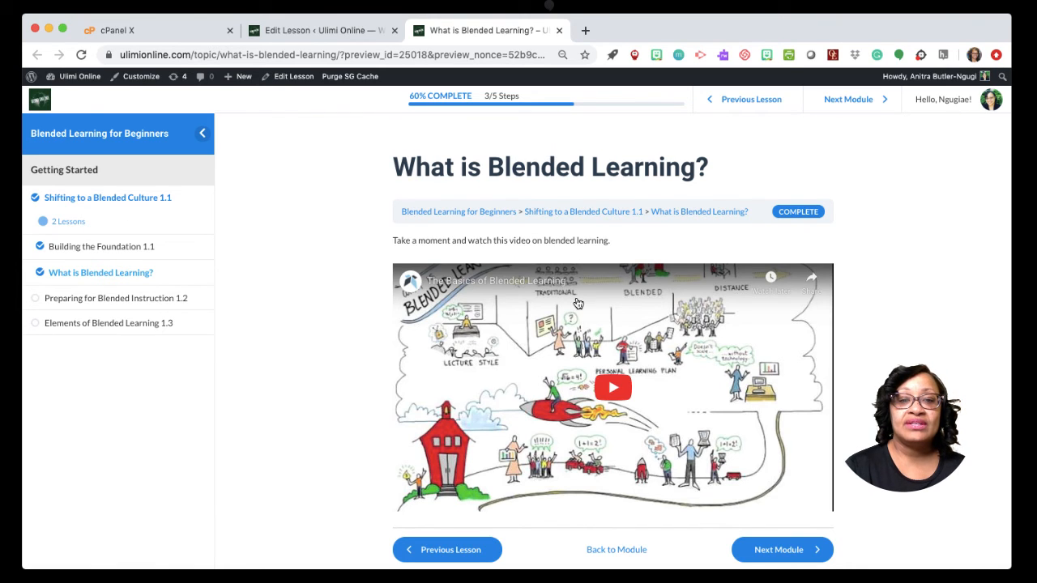
scroll(578, 303, "down", 1)
scroll(577, 303, "up", 1)
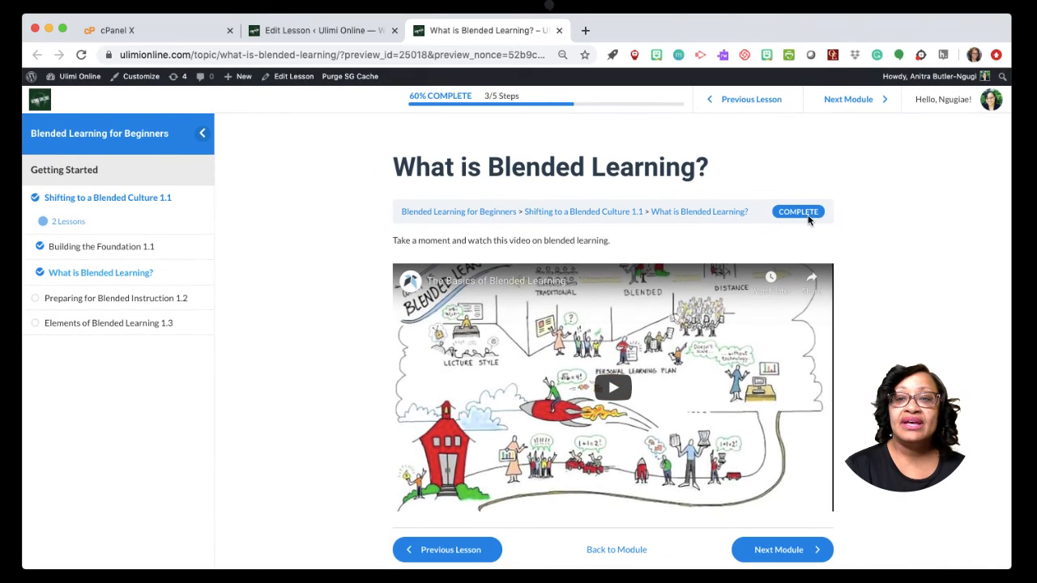
scroll(809, 365, "down", 1)
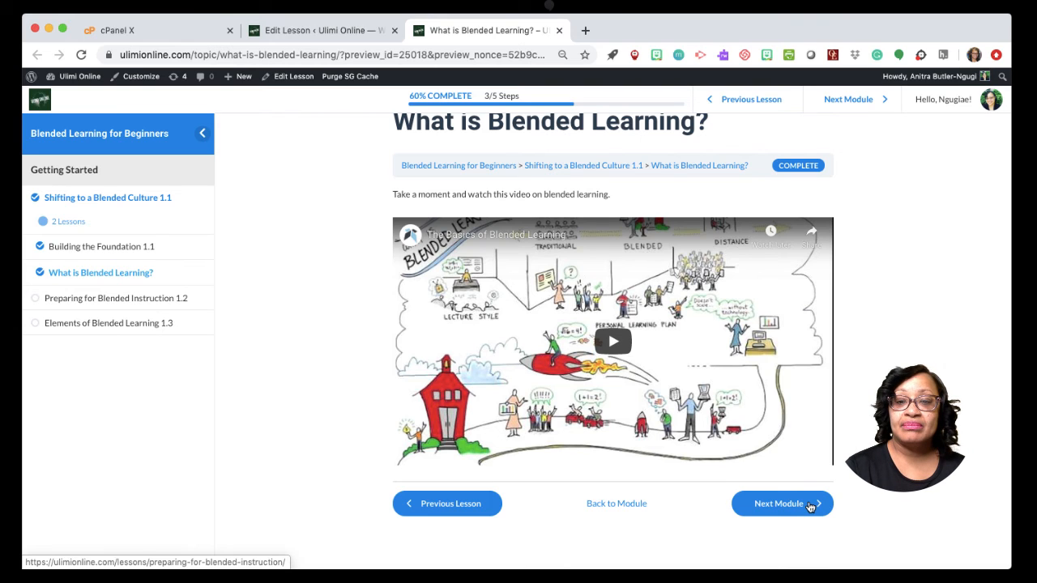
- Go on to the next module, expand the lessons of Shifting to a Blended Culture 1.1, and open Building the Foundation 1.1
left_click(810, 506)
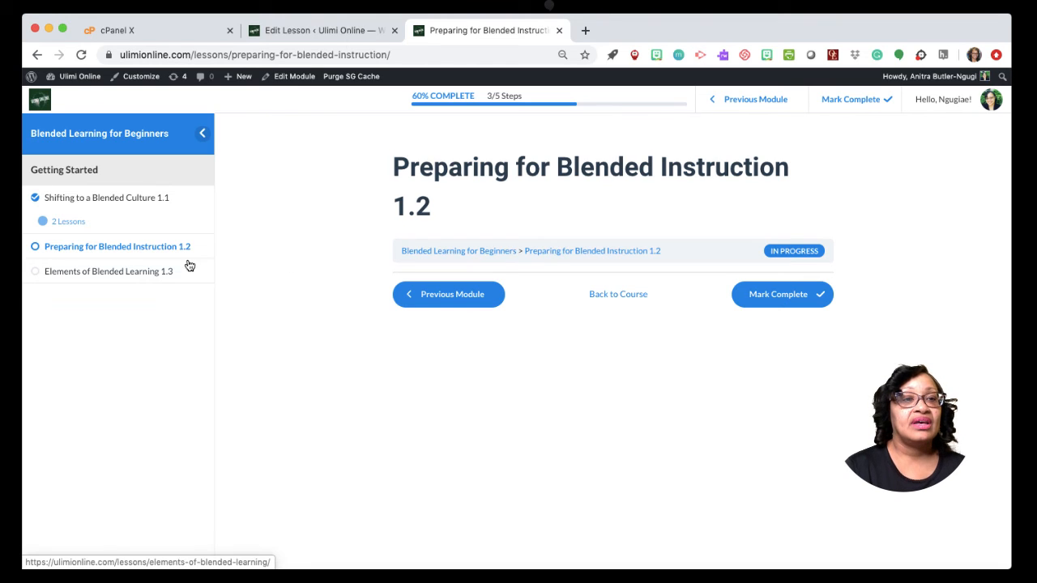
left_click(72, 223)
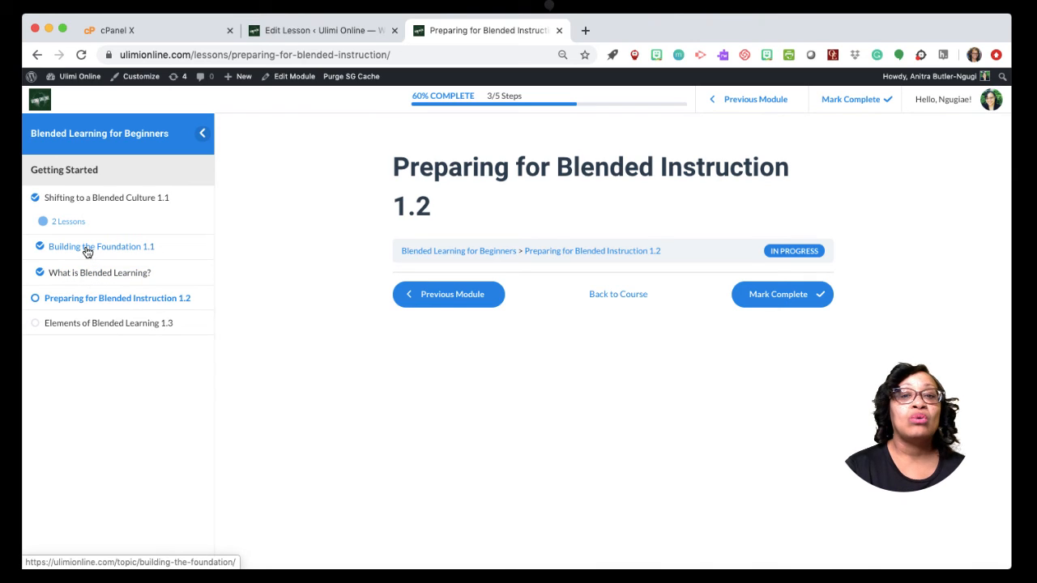
left_click(88, 252)
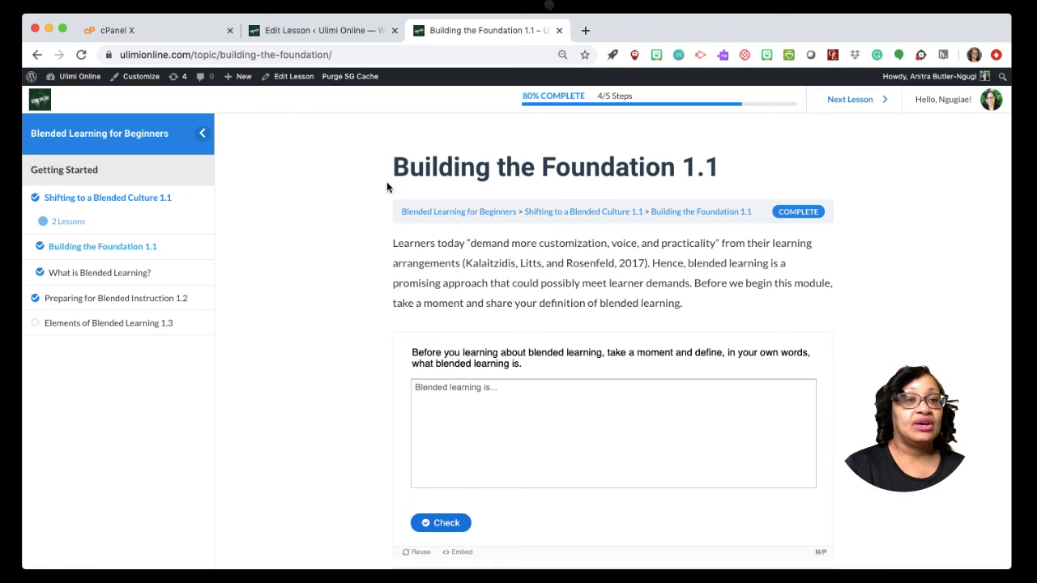
- View the Shifting to a Blended Culture 1.1 module page and, from its content list, open the response activity in Building the Foundation 1.1
left_click(101, 202)
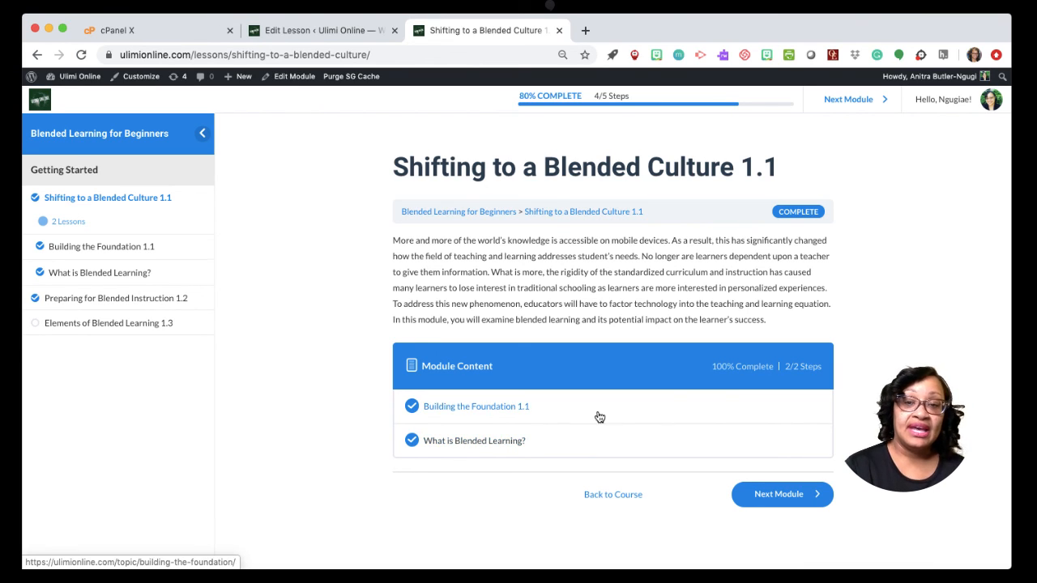
left_click(476, 406)
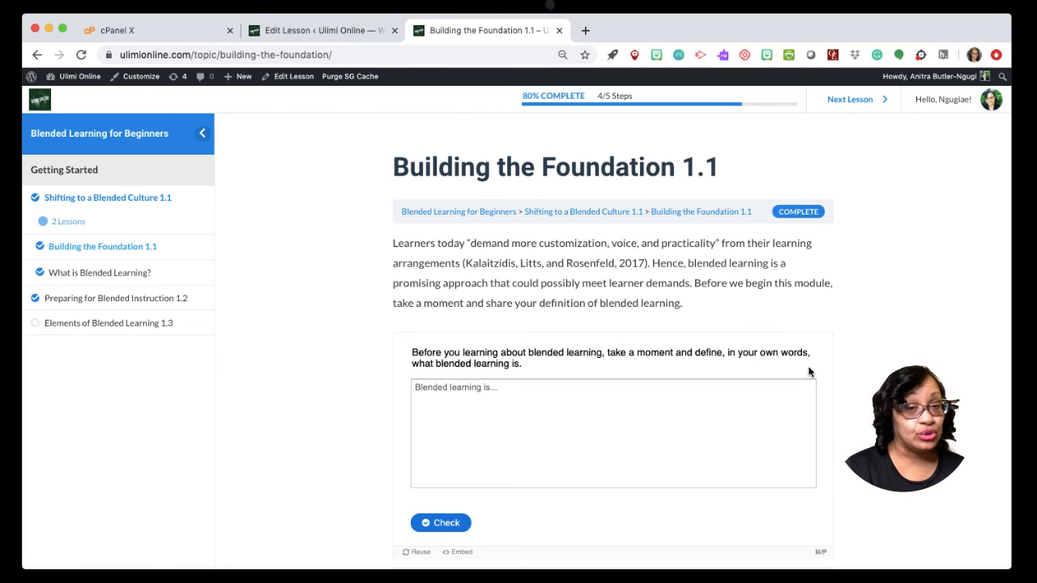
left_click(476, 388)
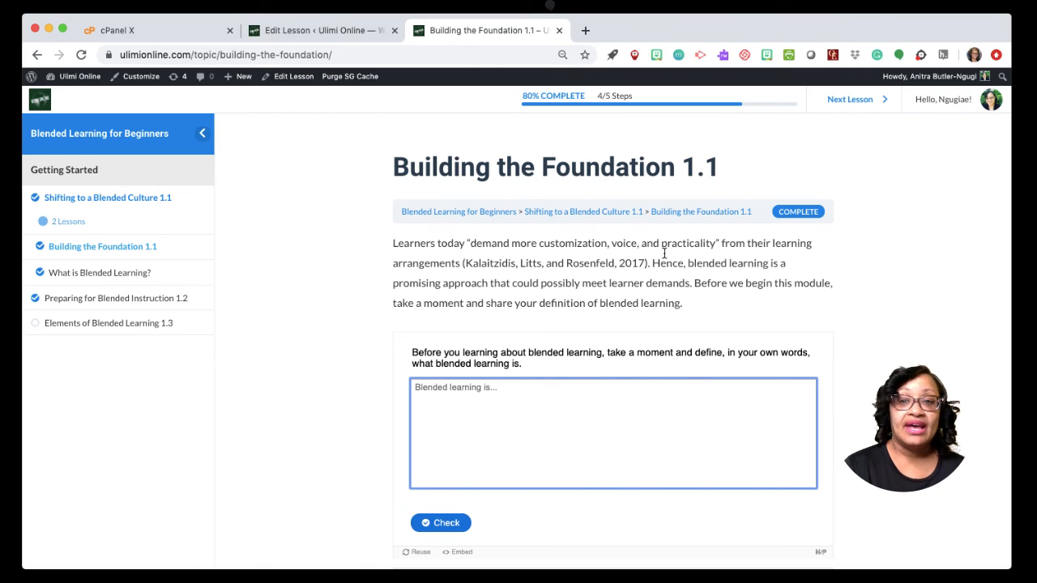
- View the lesson What is Blended Learning? and the module Preparing for Blended Instruction 1.2, and close the learner preview
left_click(91, 276)
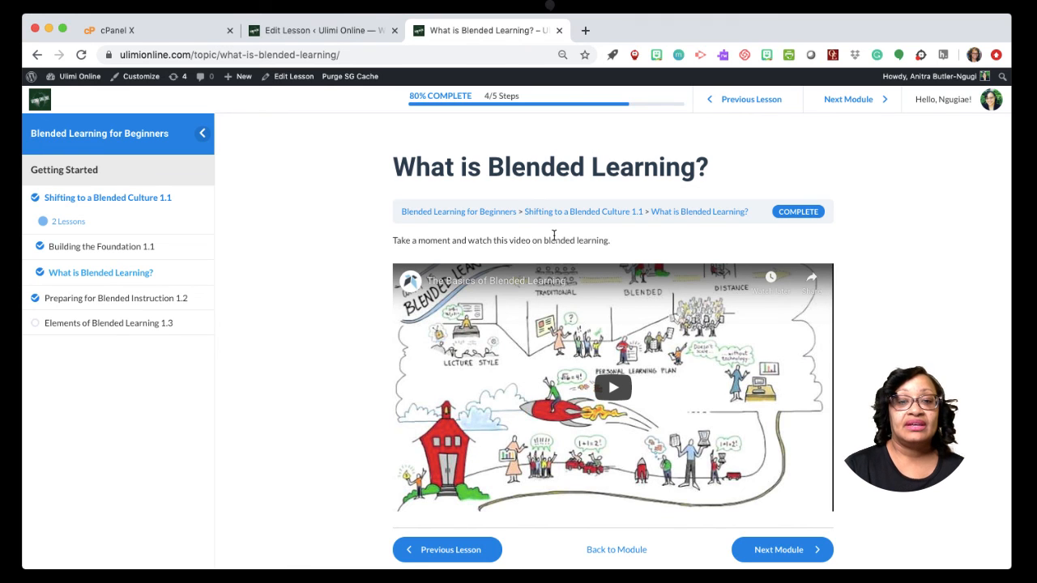
scroll(554, 238, "down", 2)
scroll(553, 234, "up", 2)
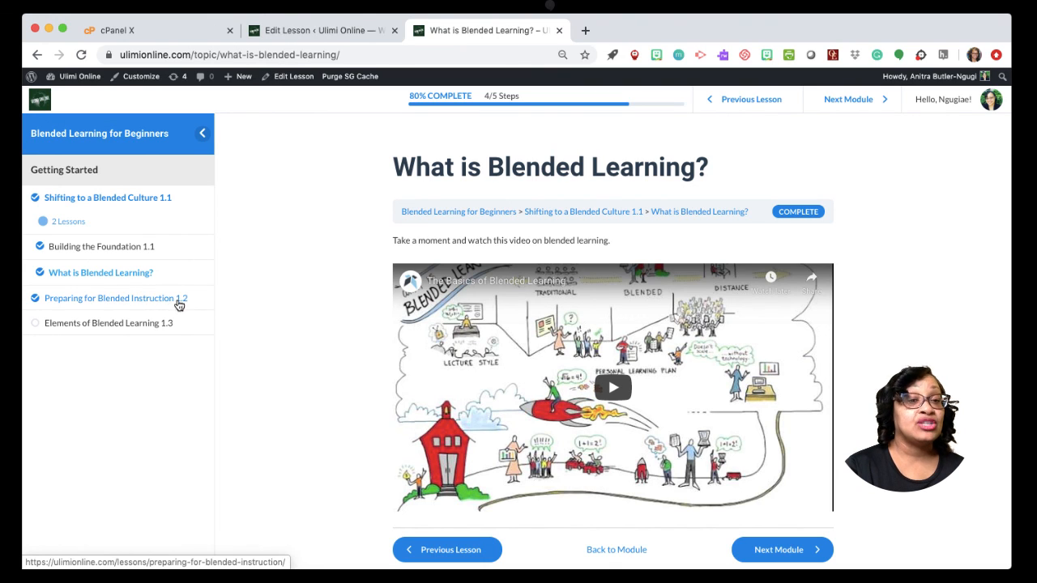
left_click(123, 307)
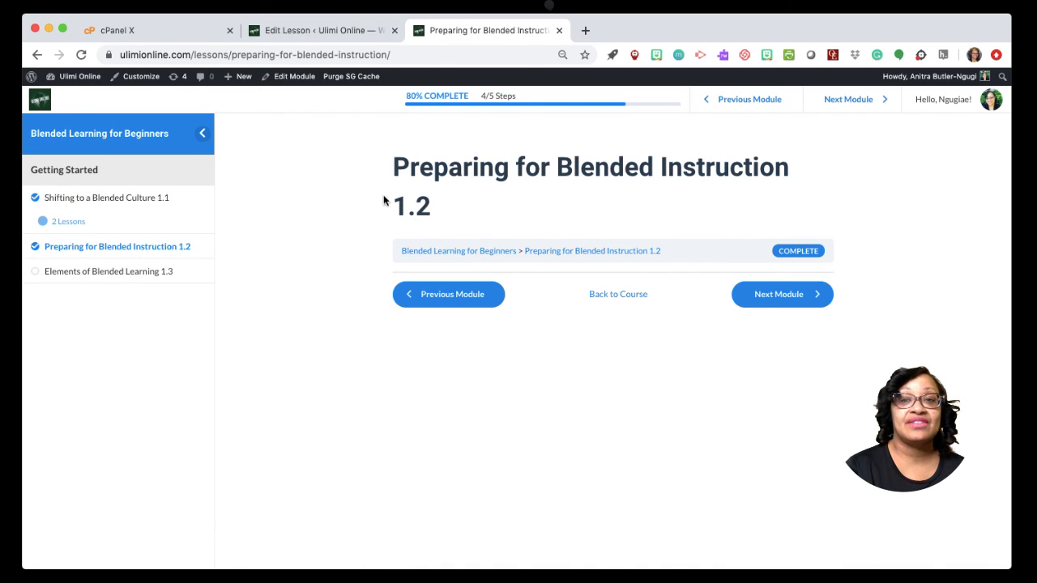
left_click(559, 30)
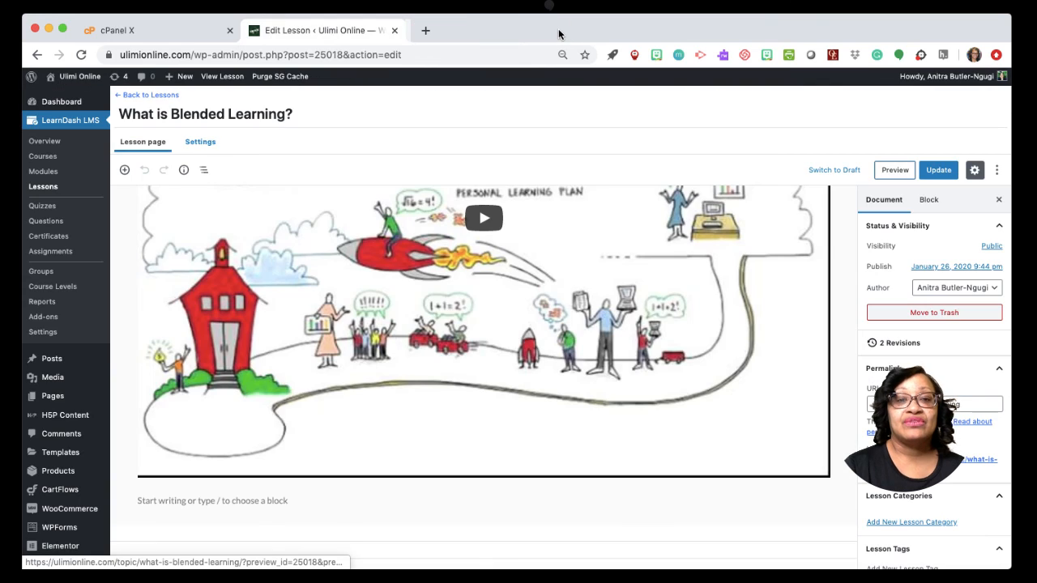
- Show the list of all LearnDash modules and return to the list of all lessons
left_click(45, 171)
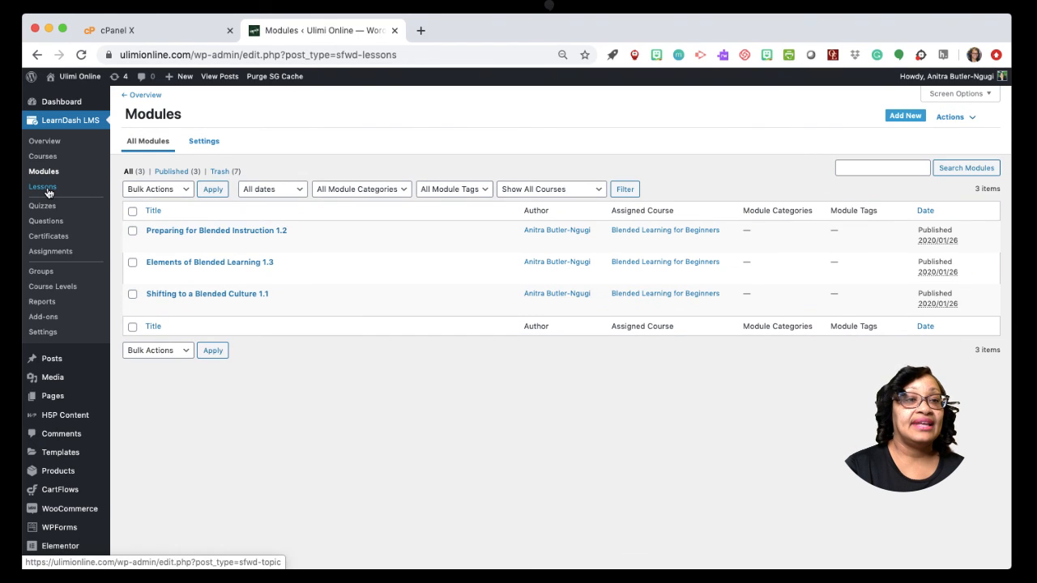
left_click(42, 188)
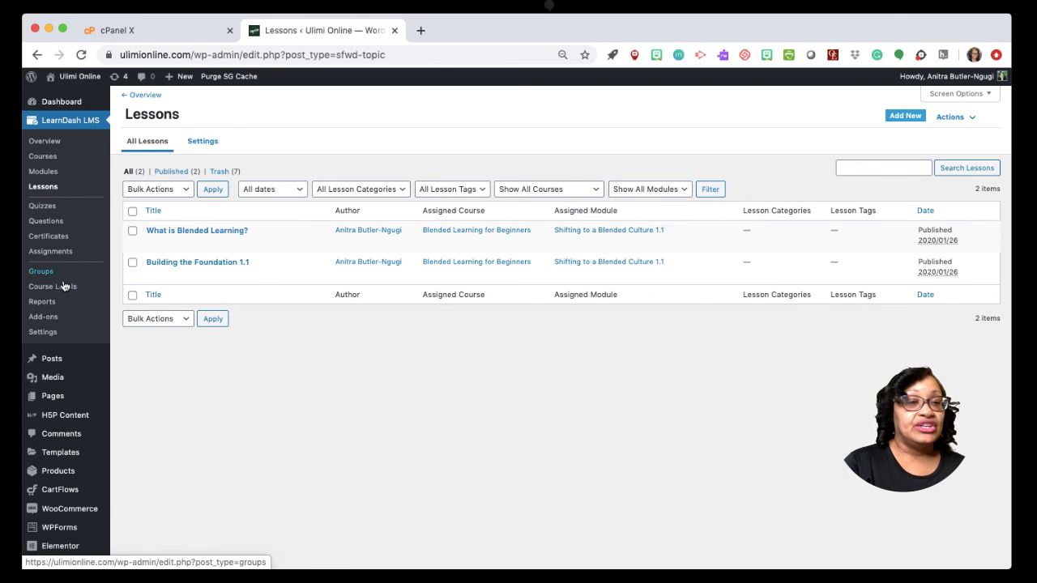
- Show the available H5P Content options in the WordPress admin
scroll(65, 285, "down", 3)
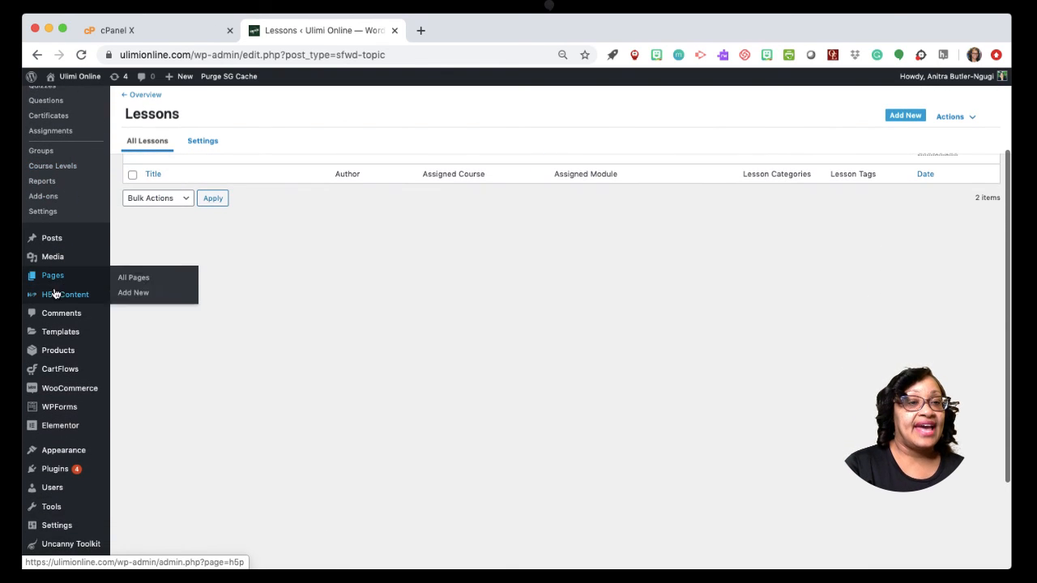
mouse_move(53, 296)
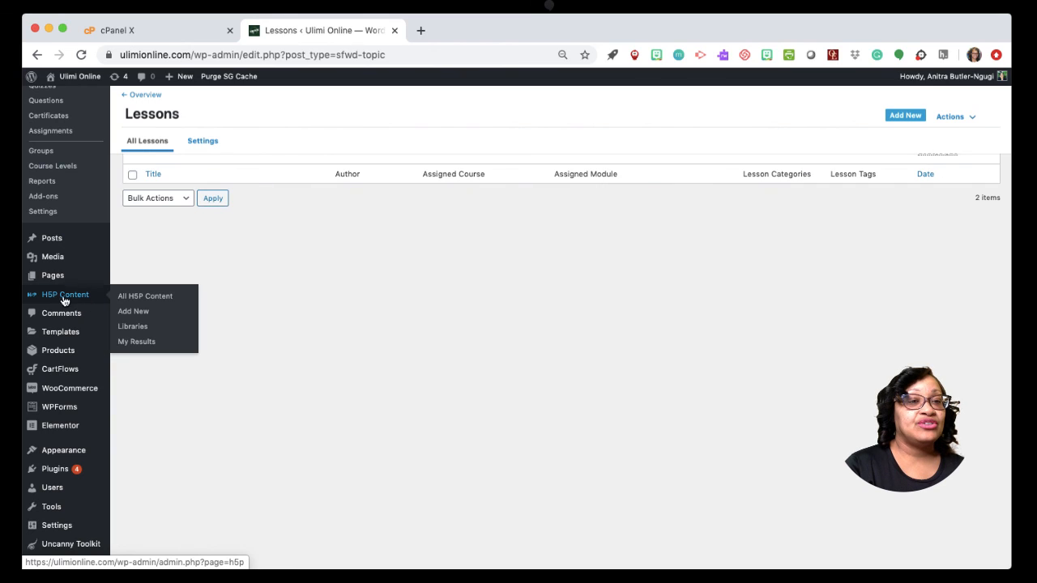